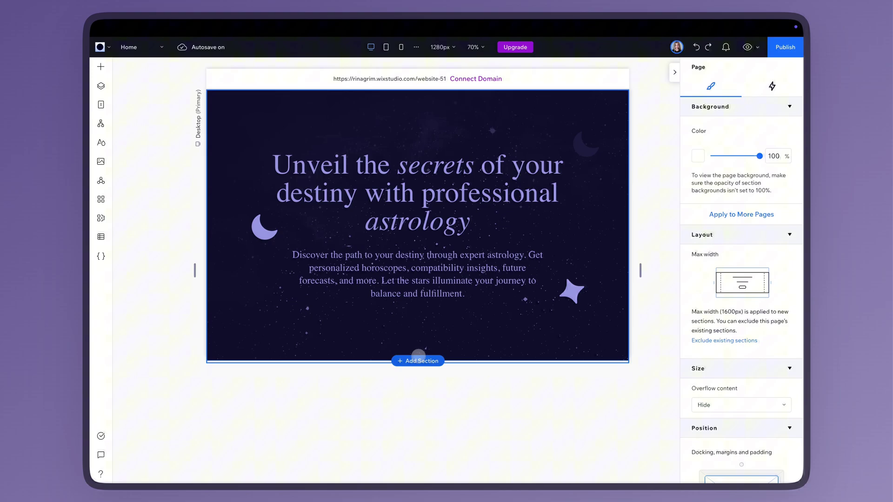
# Add a new section below the astrology hero with a dark navy background.
pyautogui.click(421, 361)
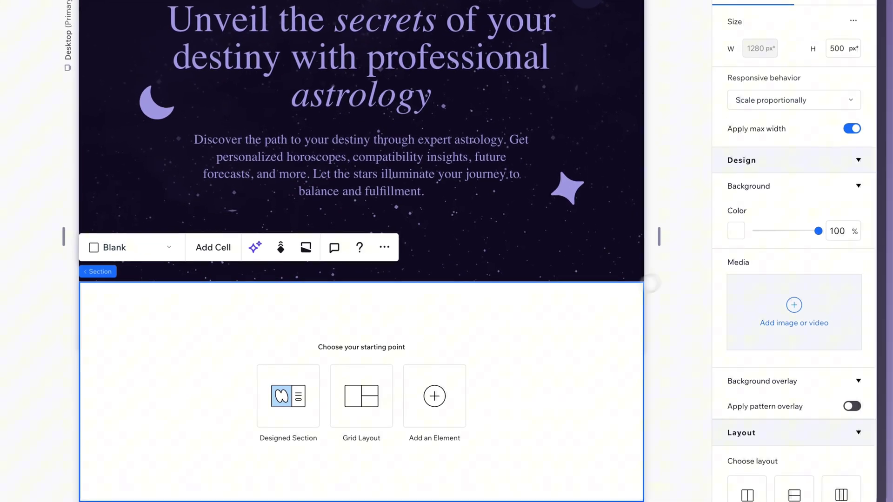
pyautogui.click(732, 233)
pyautogui.click(813, 432)
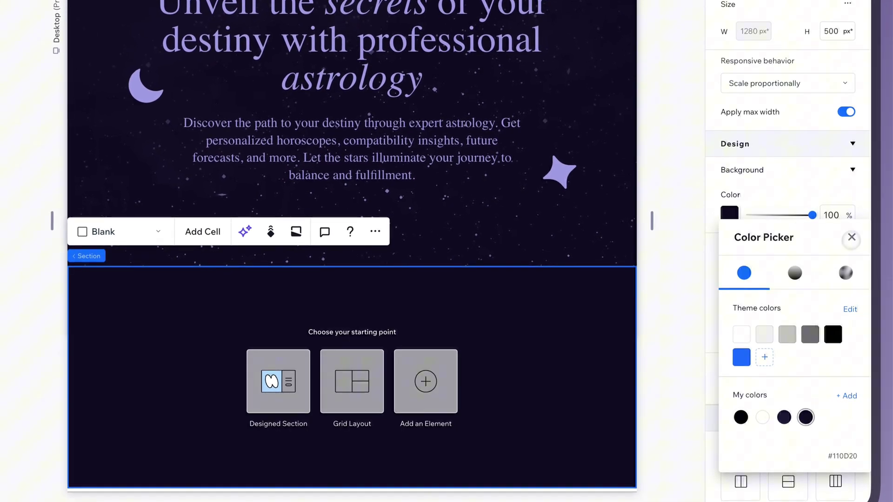
pyautogui.scroll(-3, 791, 316)
pyautogui.scroll(-4, 772, 341)
pyautogui.scroll(-3, 774, 346)
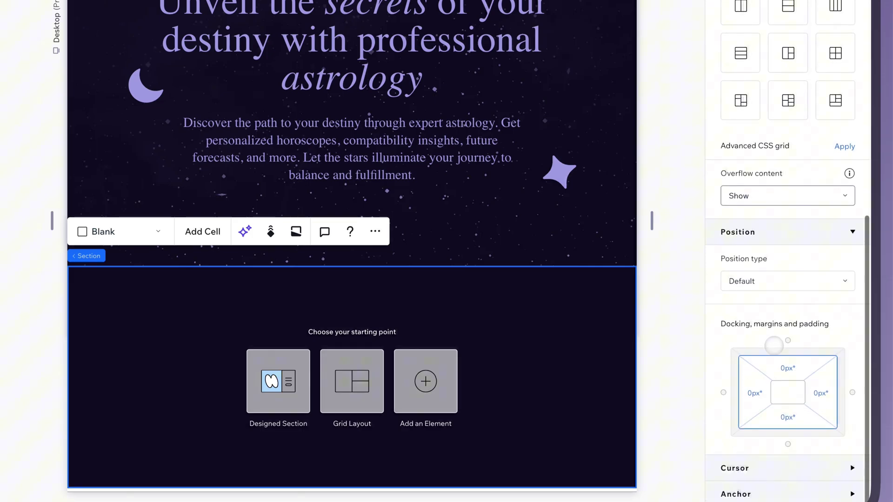
# Give the section 6% padding on every side and an 820 px height.
pyautogui.click(787, 392)
pyautogui.click(802, 387)
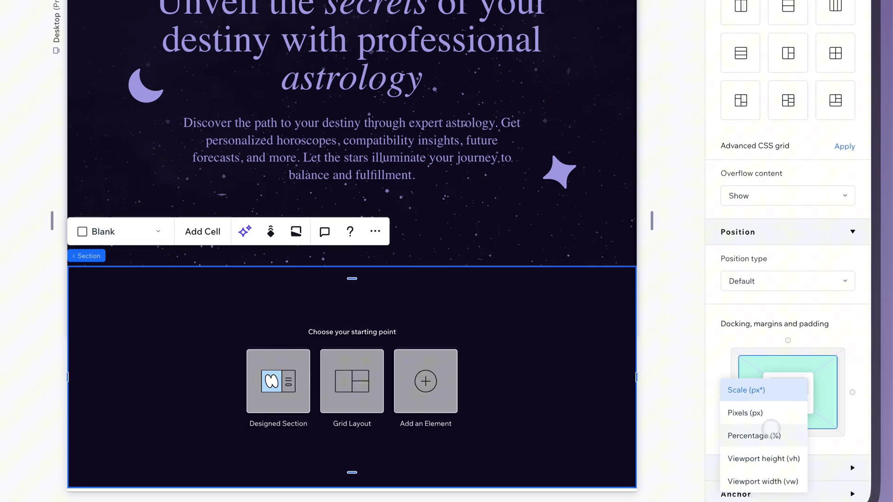
pyautogui.click(768, 435)
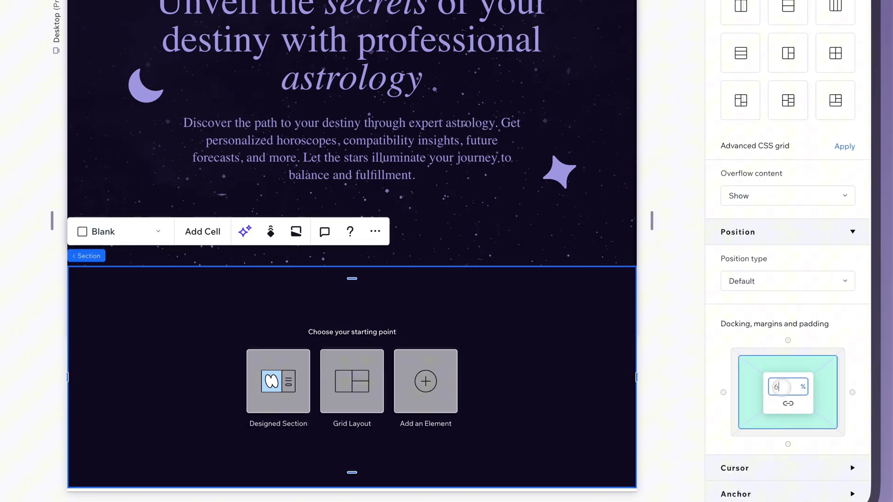
pyautogui.press('Return')
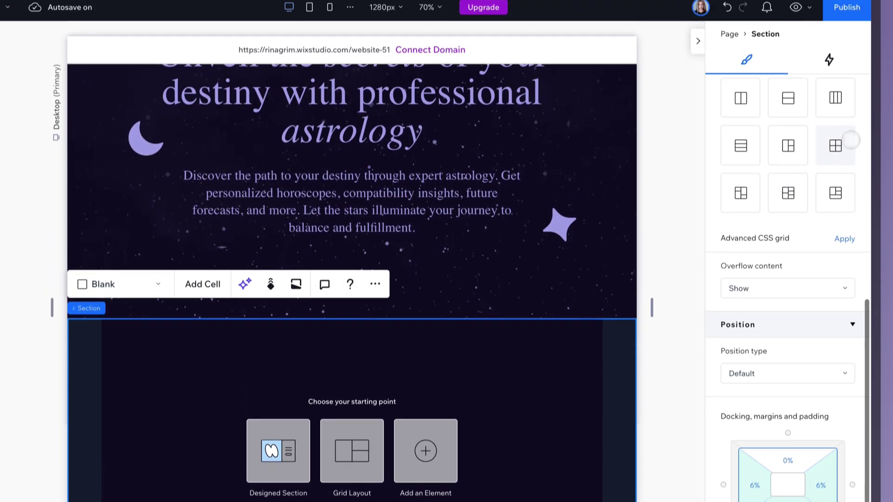
pyautogui.scroll(10, 850, 157)
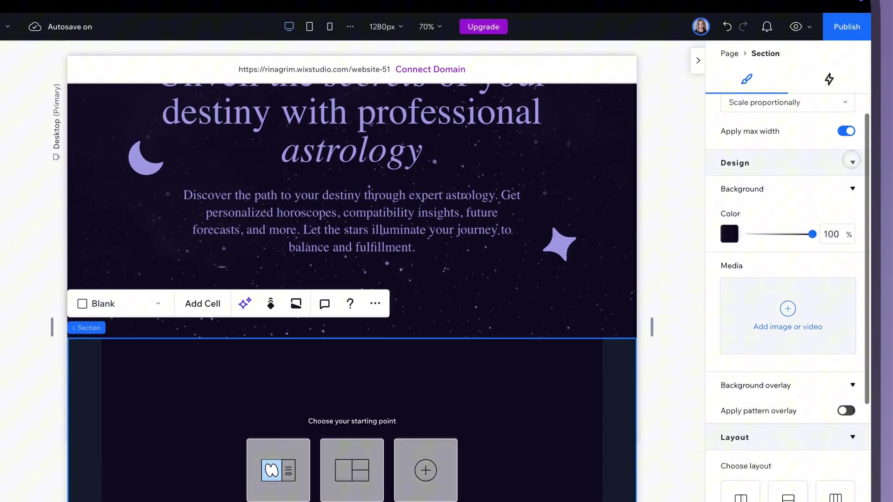
pyautogui.click(837, 142)
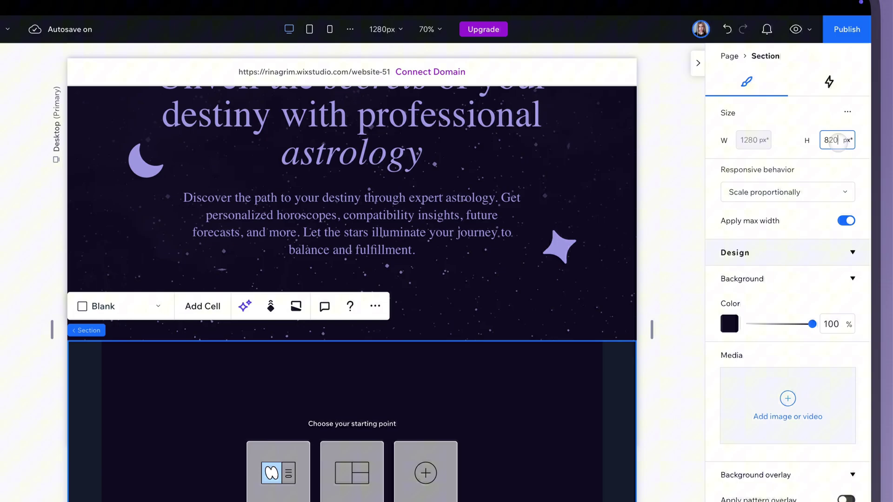
pyautogui.press('Return')
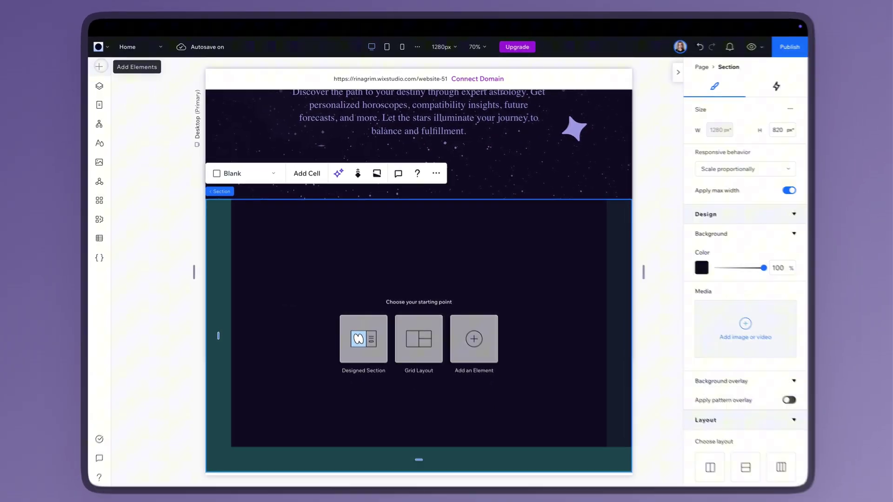
# Add a card repeater set to four items per row with 10 px gaps.
pyautogui.click(100, 66)
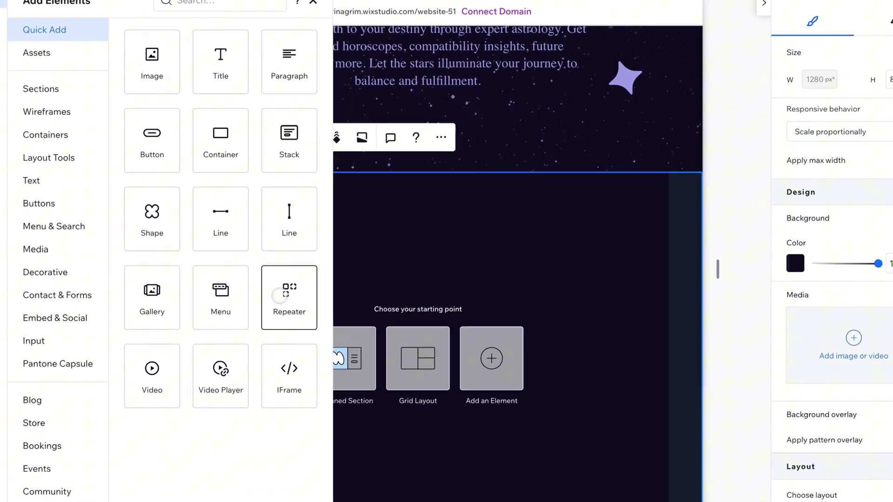
pyautogui.click(304, 306)
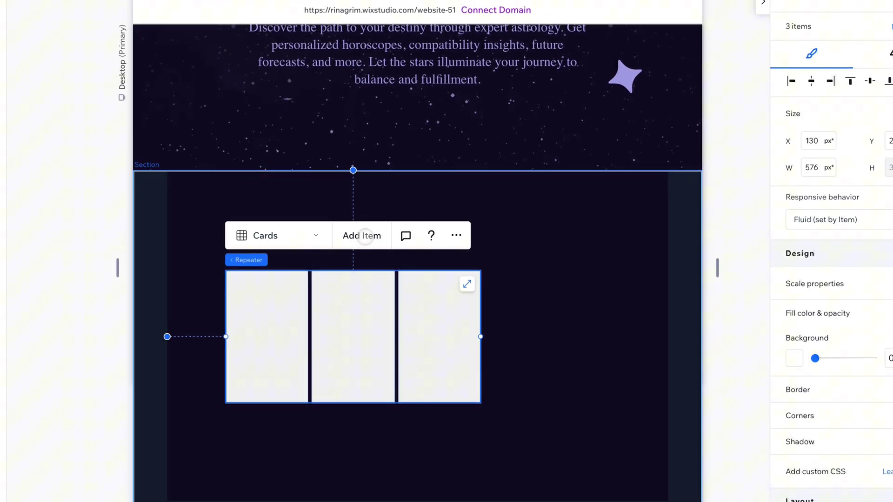
pyautogui.click(365, 236)
pyautogui.scroll(-3, 796, 305)
pyautogui.scroll(-4, 791, 305)
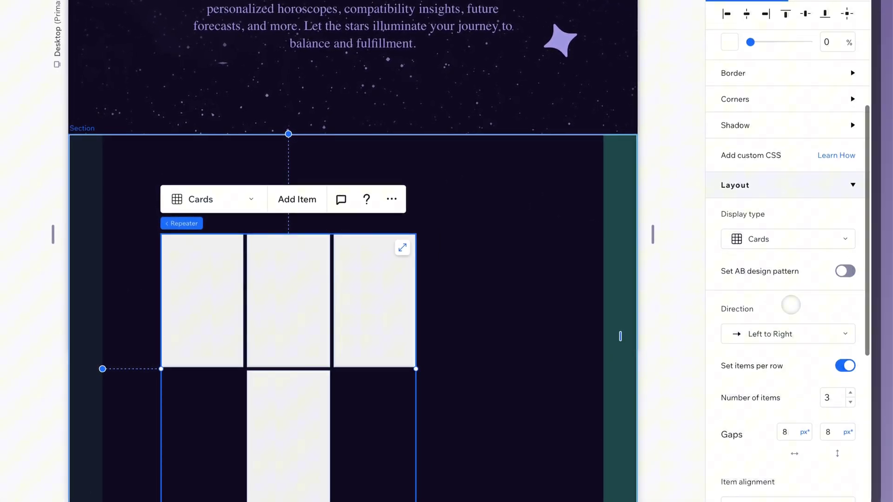
pyautogui.scroll(-1, 790, 306)
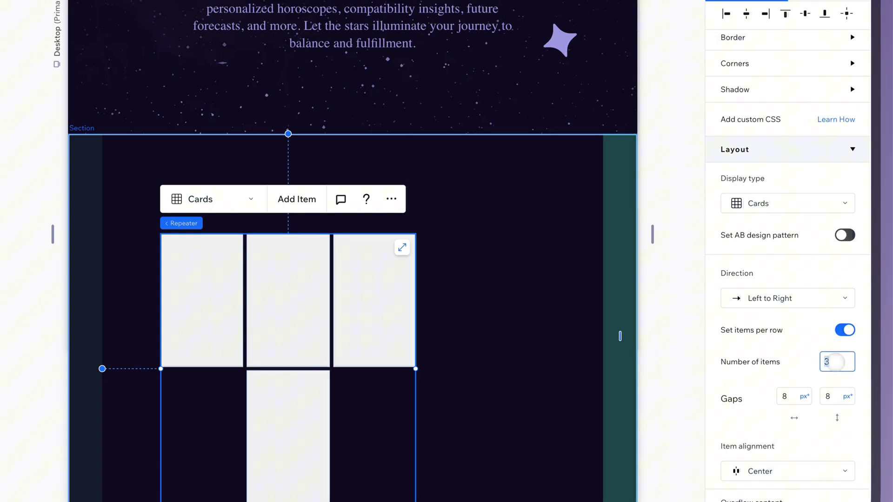
pyautogui.write('4')
pyautogui.press('Return')
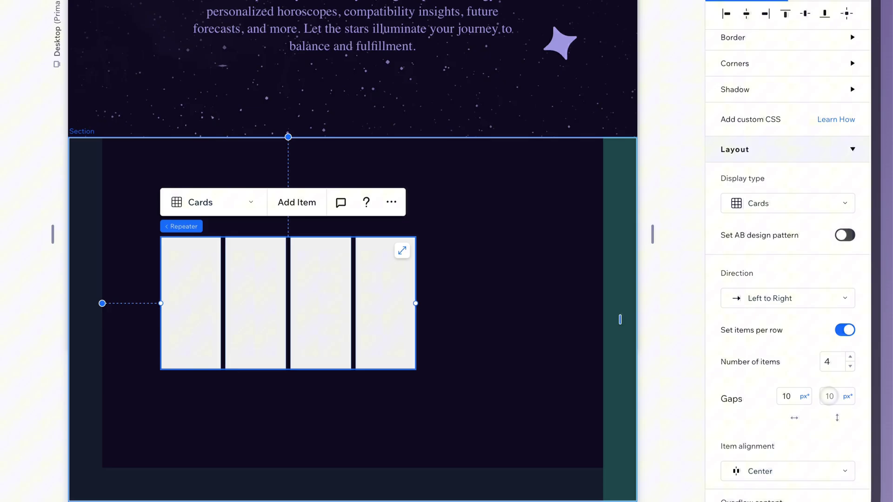
# Stretch the repeater to full section width and add cards up to twelve.
pyautogui.click(402, 250)
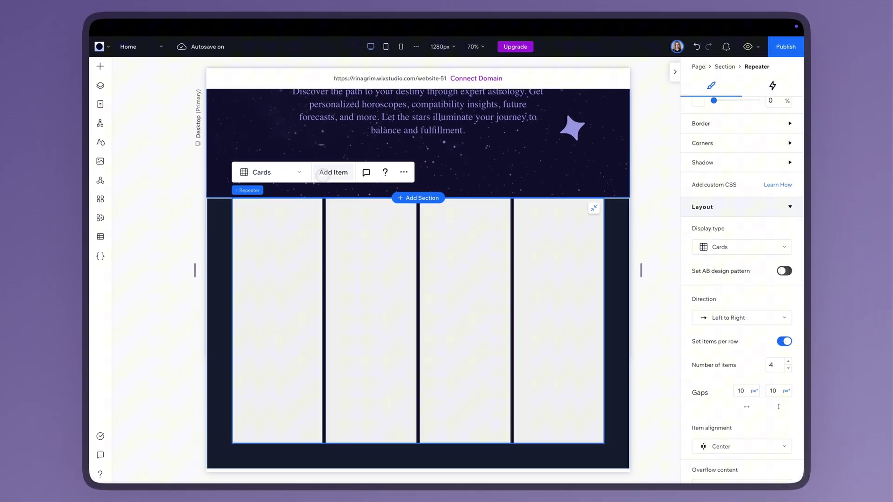
pyautogui.click(325, 175)
pyautogui.click(331, 176)
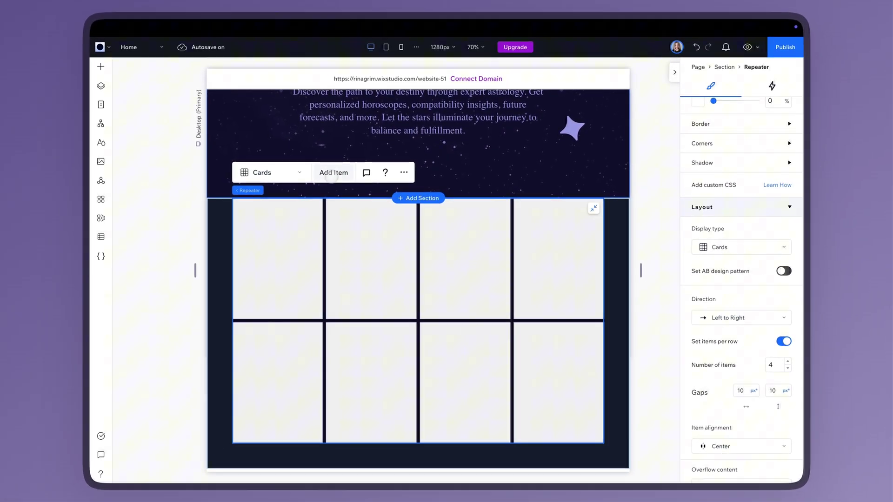
pyautogui.click(331, 175)
pyautogui.click(332, 176)
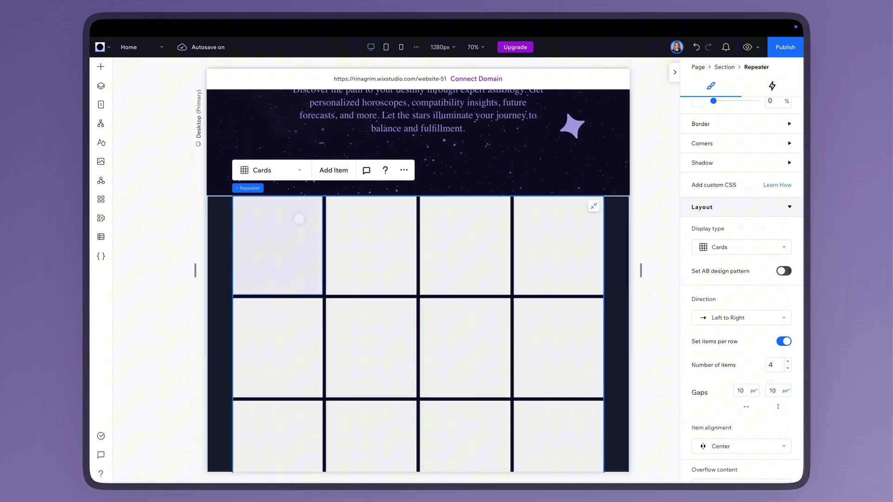
# Make every card's background fully transparent at 0% opacity.
pyautogui.click(289, 250)
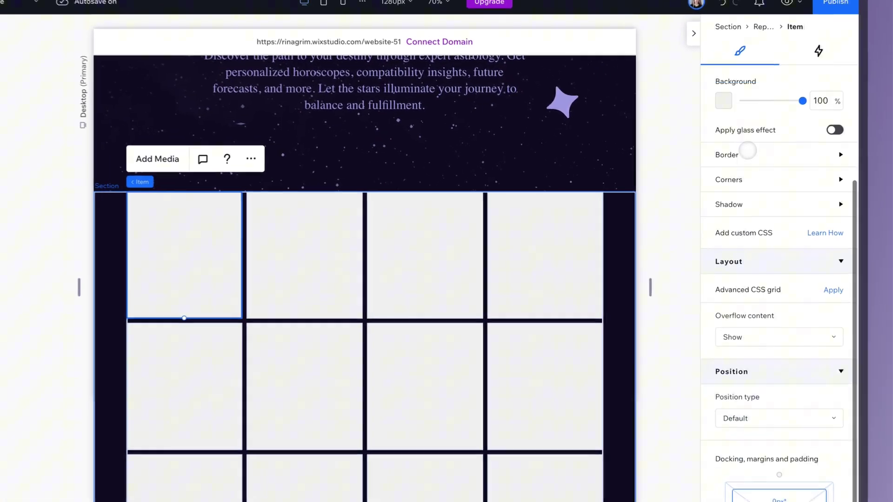
pyautogui.scroll(5, 741, 209)
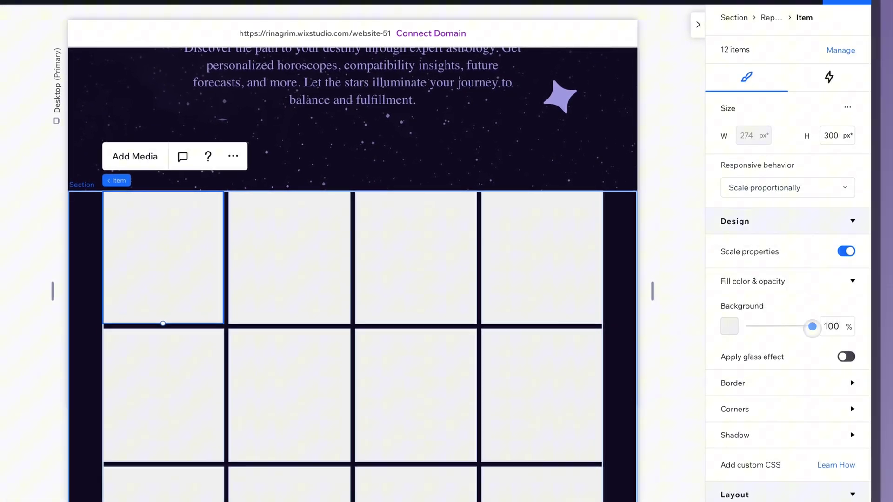
pyautogui.moveTo(812, 326); pyautogui.dragTo(734, 325)
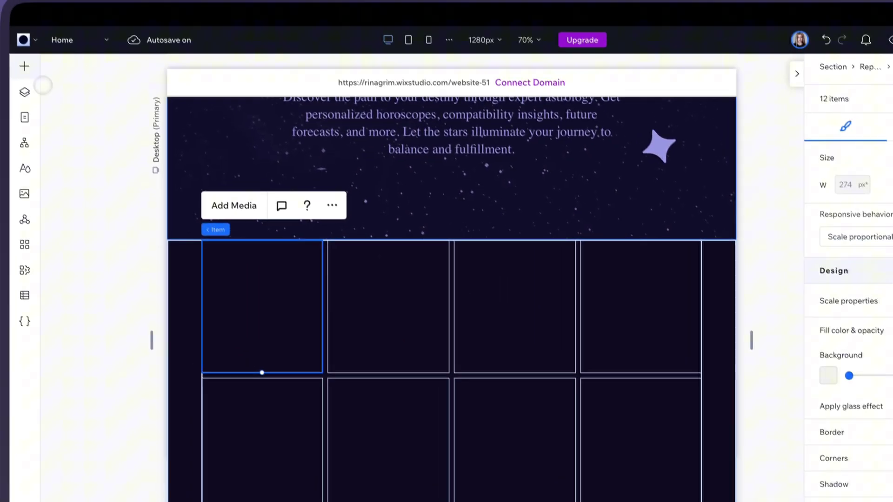
# Drop a desert image into the first card and shrink it to a 274×47 strip.
pyautogui.click(36, 88)
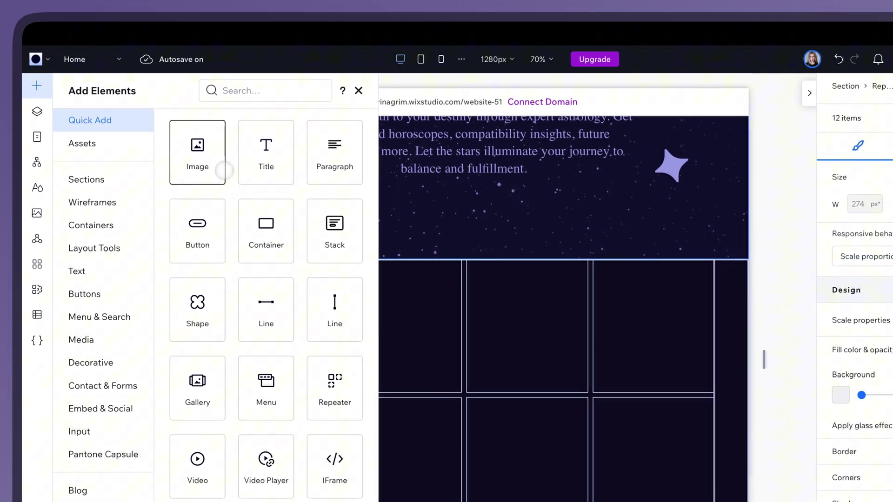
pyautogui.moveTo(183, 158); pyautogui.dragTo(334, 283)
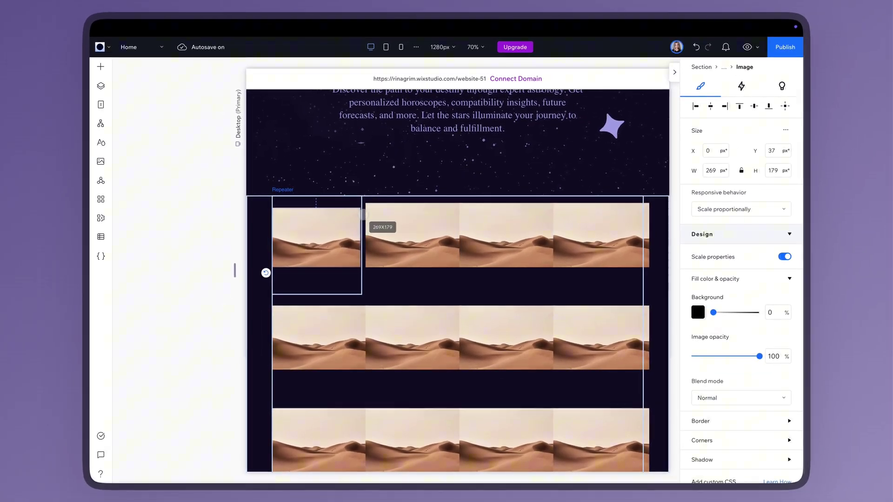
pyautogui.moveTo(317, 207); pyautogui.dragTo(317, 252)
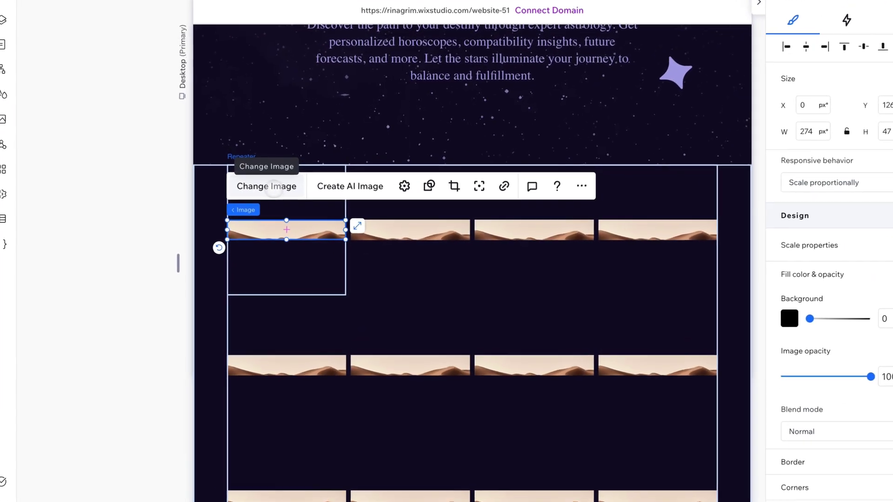
# Replace the first two card images with Aries.png and Taurus.png.
pyautogui.click(302, 226)
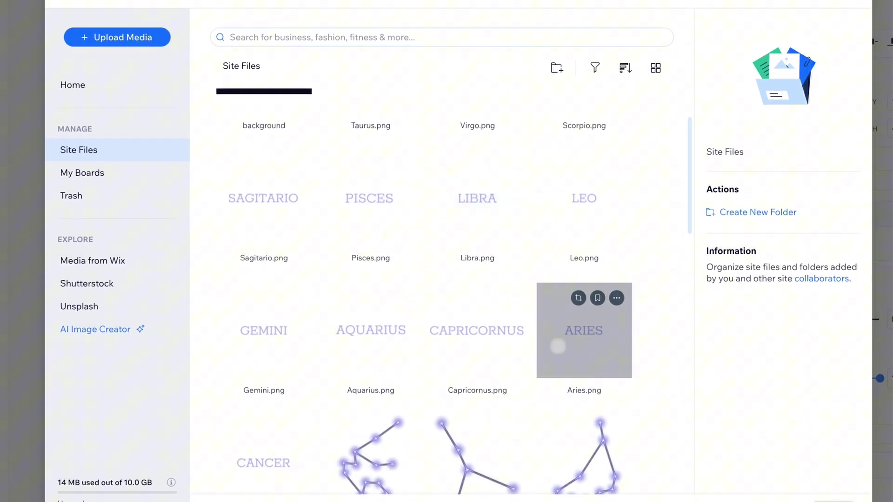
pyautogui.click(558, 344)
pyautogui.click(781, 446)
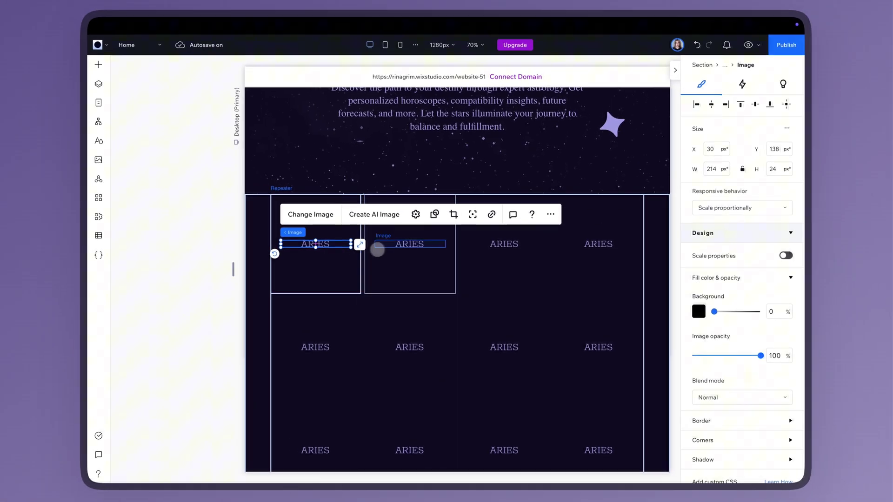
pyautogui.click(409, 244)
pyautogui.click(399, 216)
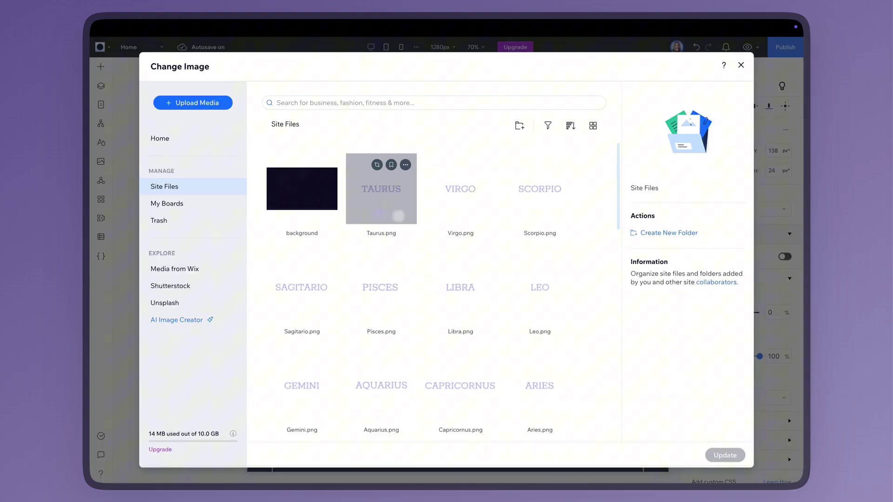
pyautogui.click(382, 189)
pyautogui.click(725, 455)
# Set the third and fourth card images to Gemini.png and Cancer.png.
pyautogui.click(298, 215)
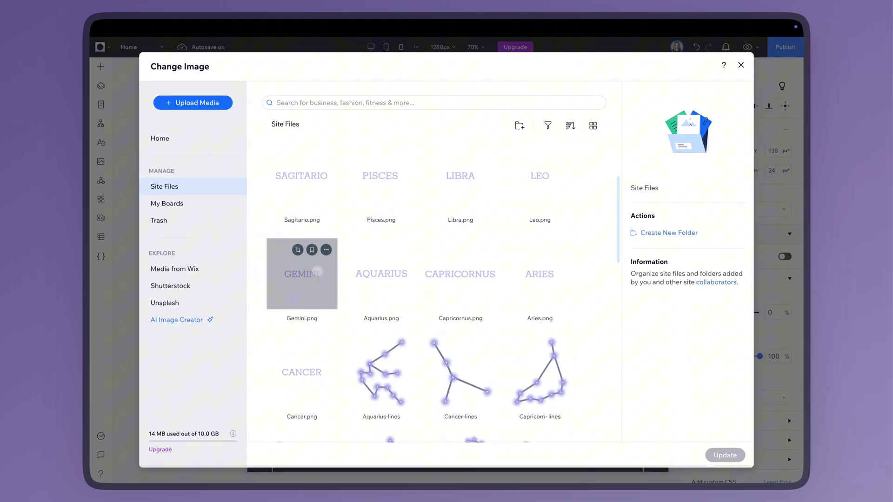
pyautogui.click(301, 299)
pyautogui.click(722, 454)
pyautogui.click(598, 245)
pyautogui.click(408, 222)
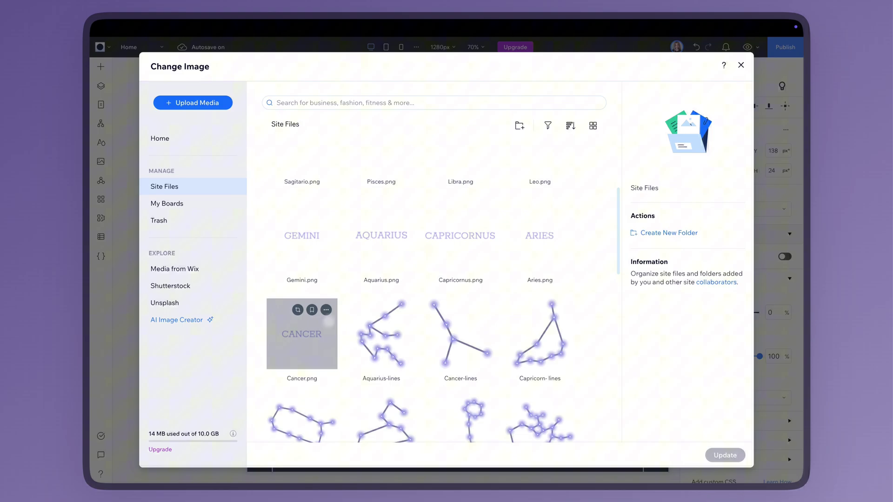
pyautogui.click(299, 335)
pyautogui.click(724, 455)
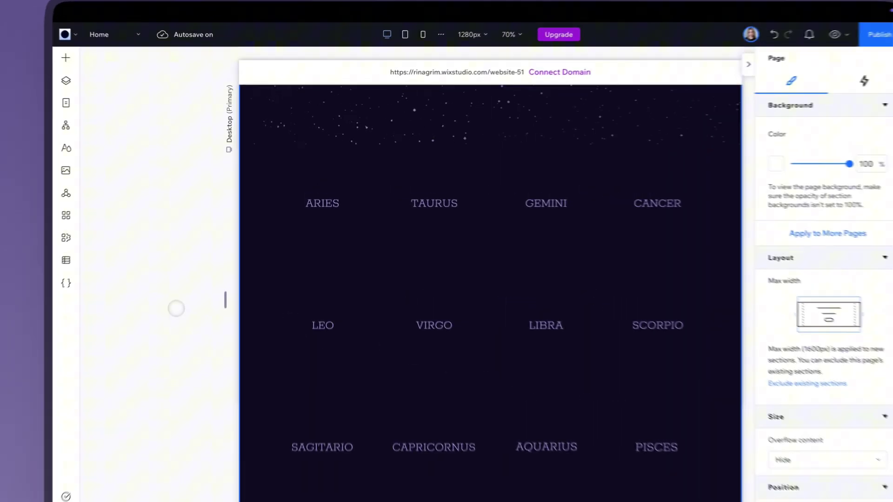
# Add a stretched container to the first card and make its background transparent.
pyautogui.click(100, 67)
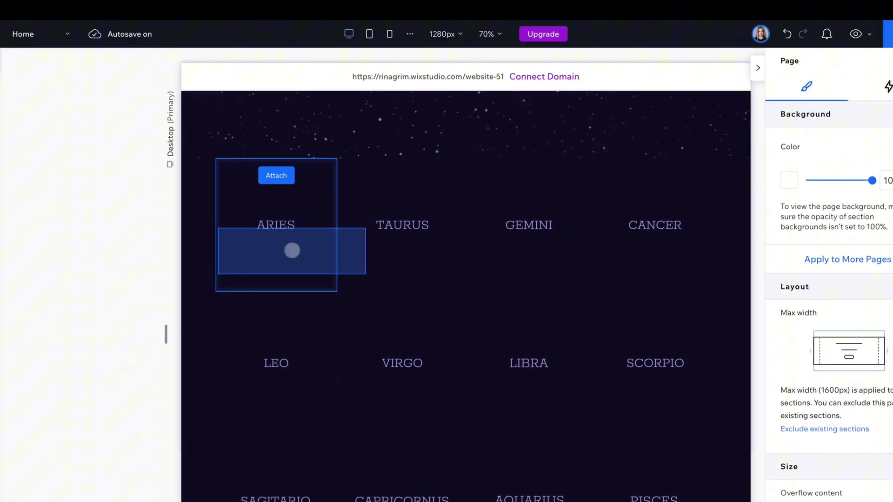
pyautogui.moveTo(264, 217); pyautogui.dragTo(284, 250)
pyautogui.click(341, 240)
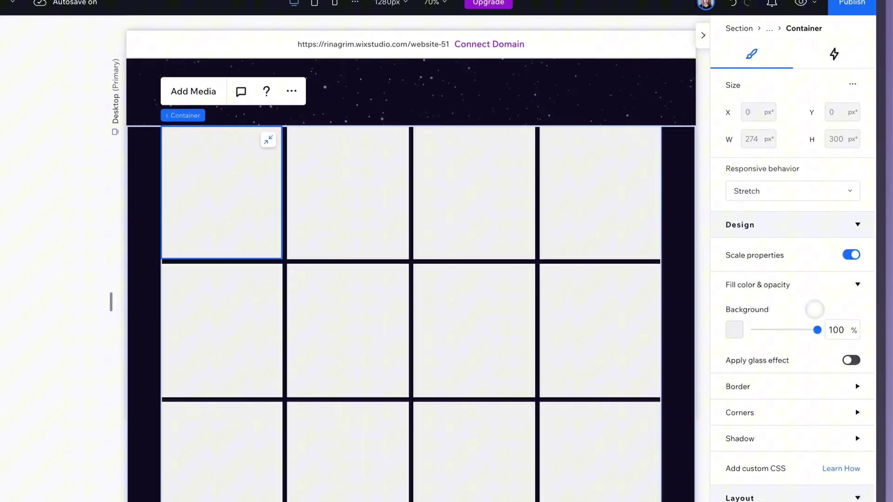
pyautogui.moveTo(866, 359); pyautogui.dragTo(827, 359)
pyautogui.moveTo(773, 327); pyautogui.dragTo(723, 336)
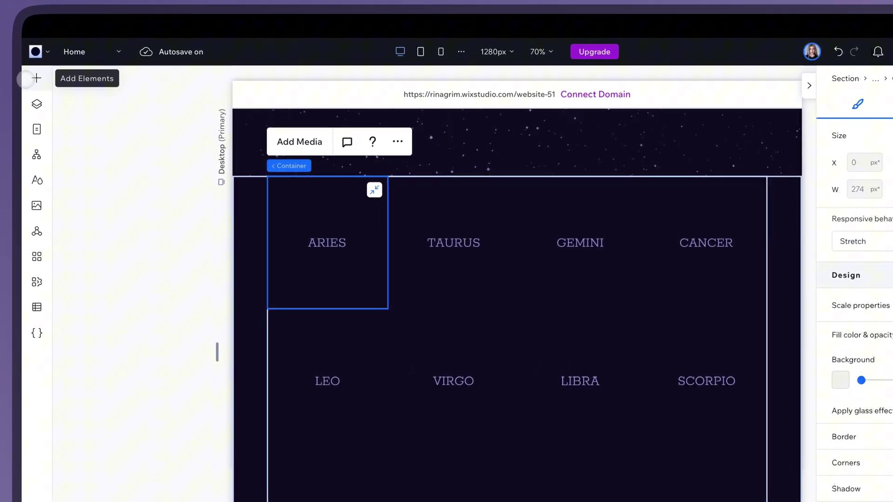
# Drop another container into the first card and stretch it to fill the card.
pyautogui.click(26, 79)
pyautogui.moveTo(259, 218); pyautogui.dragTo(281, 247)
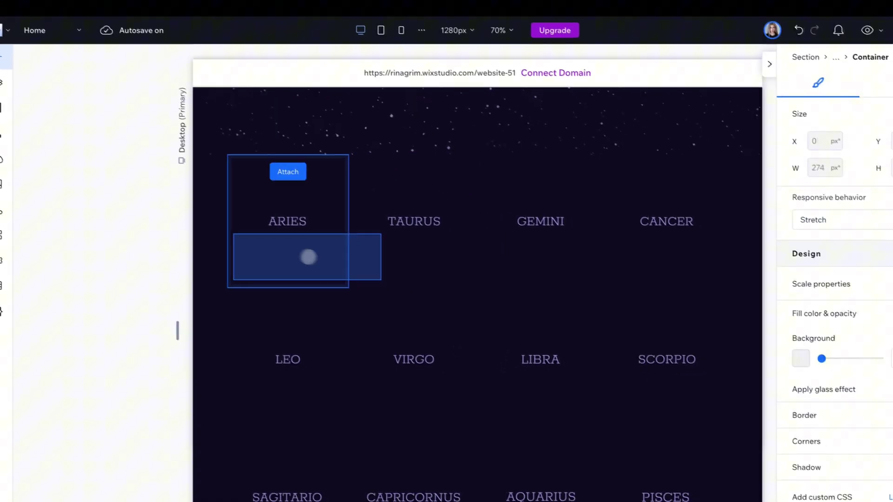
pyautogui.click(317, 237)
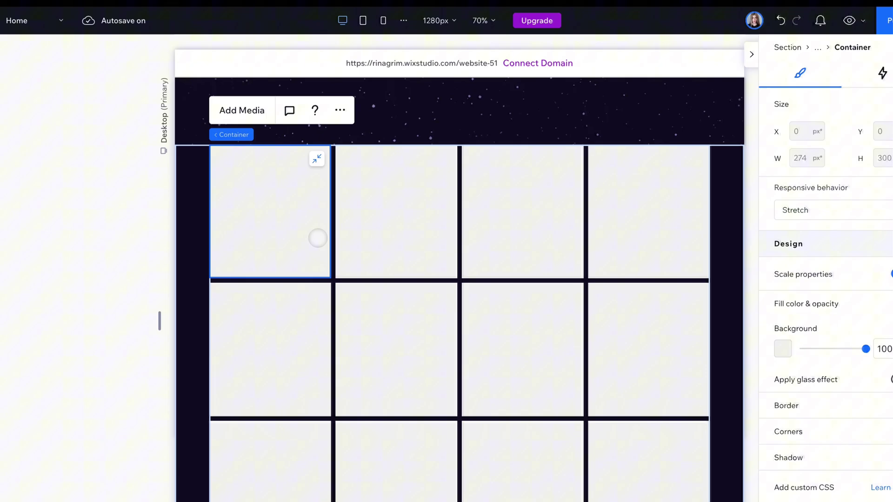
# Set the card background to #1B1935 with a 50 px corner radius.
pyautogui.click(782, 376)
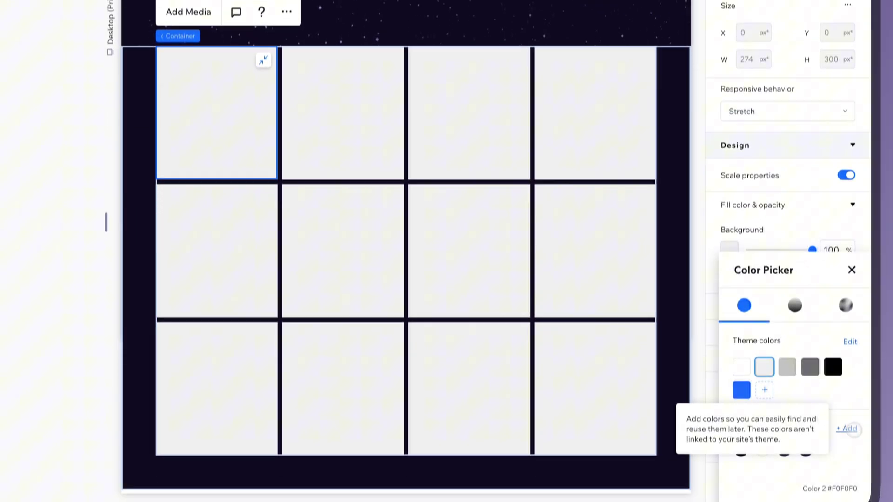
pyautogui.click(764, 389)
pyautogui.write('1B1935')
pyautogui.click(837, 458)
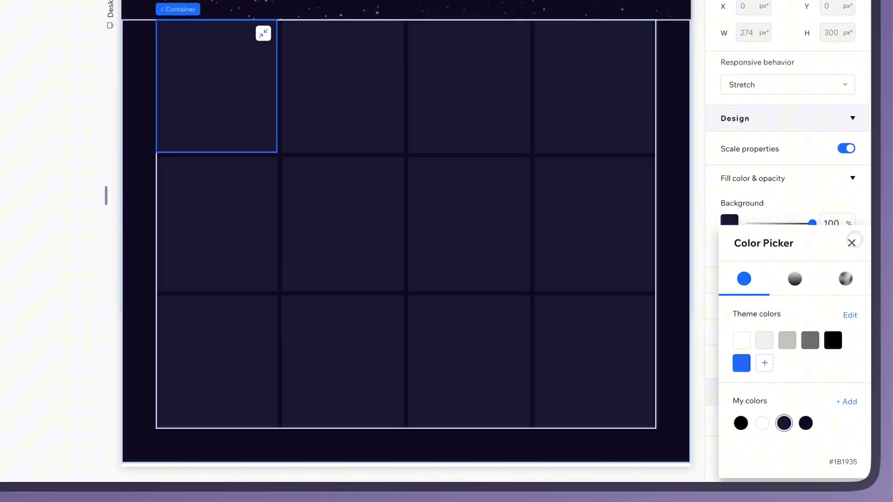
pyautogui.click(852, 242)
pyautogui.write('50')
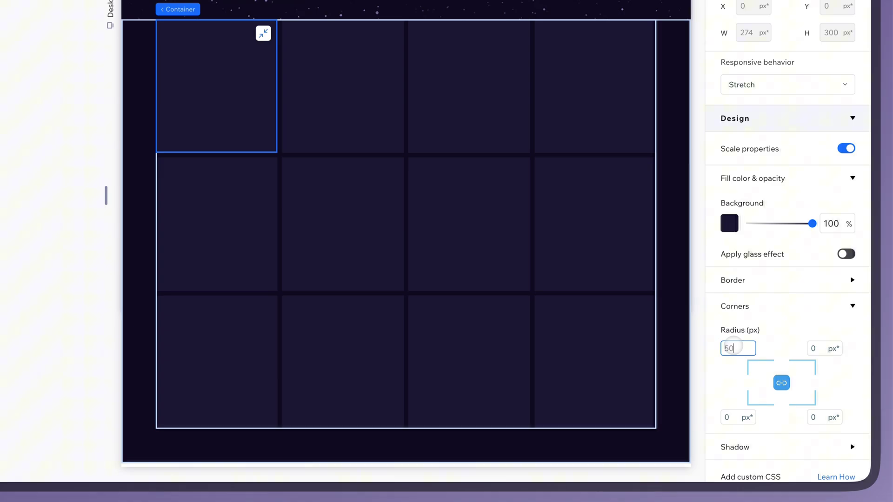
pyautogui.press('Return')
# Give the cards a 1 px border in #3B3867.
pyautogui.click(723, 250)
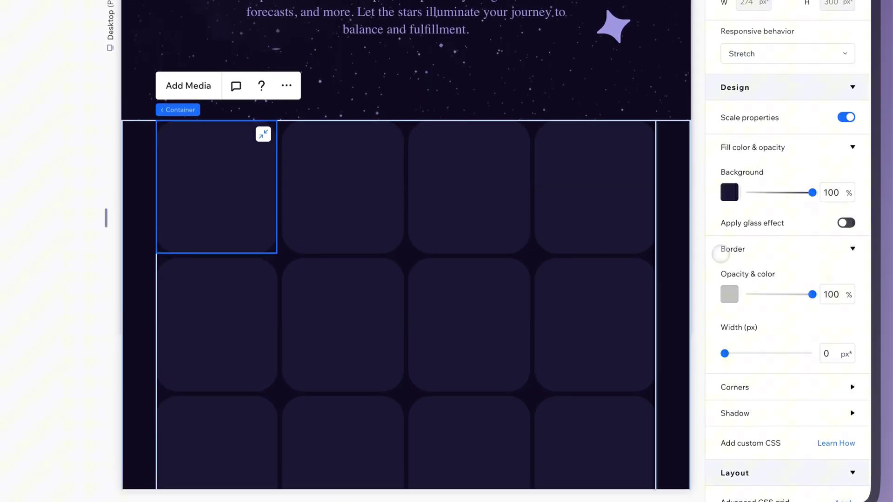
pyautogui.moveTo(724, 353); pyautogui.dragTo(730, 353)
pyautogui.click(729, 294)
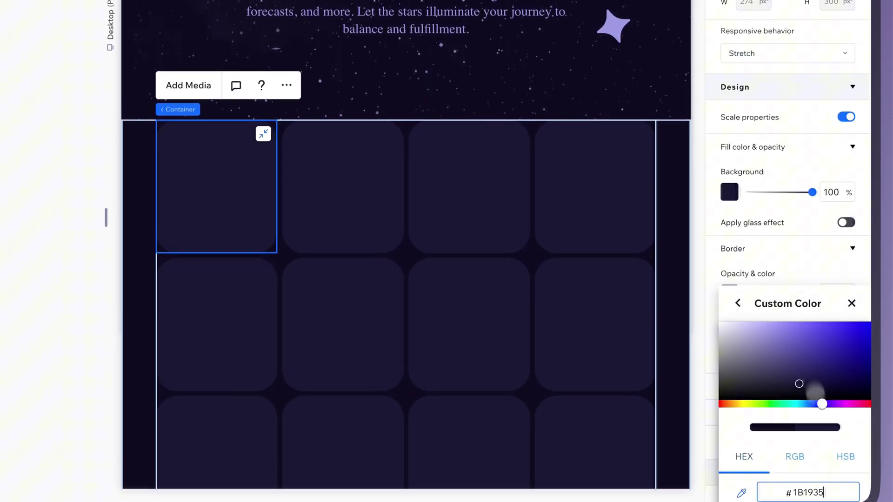
pyautogui.click(783, 266)
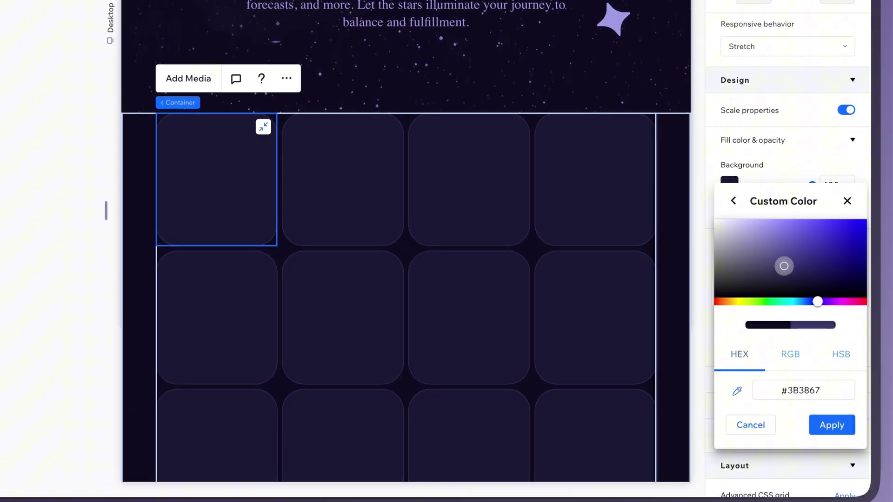
pyautogui.click(824, 423)
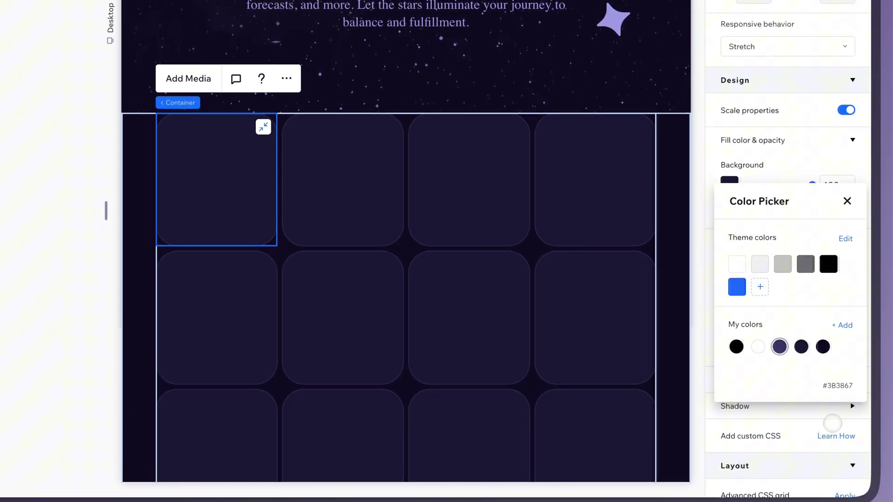
pyautogui.click(845, 201)
# Turn on a soft 35%-opacity card shadow and adjust its distance, size and blur.
pyautogui.scroll(-2, 748, 363)
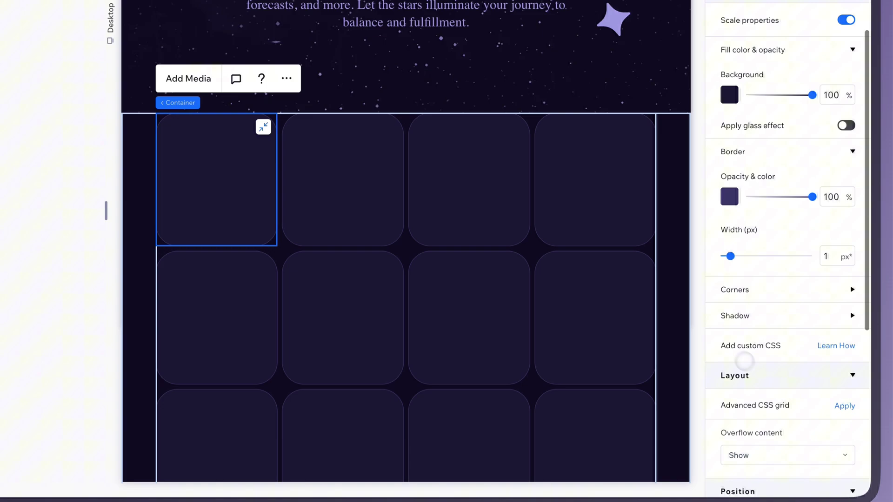
pyautogui.click(787, 316)
pyautogui.click(845, 299)
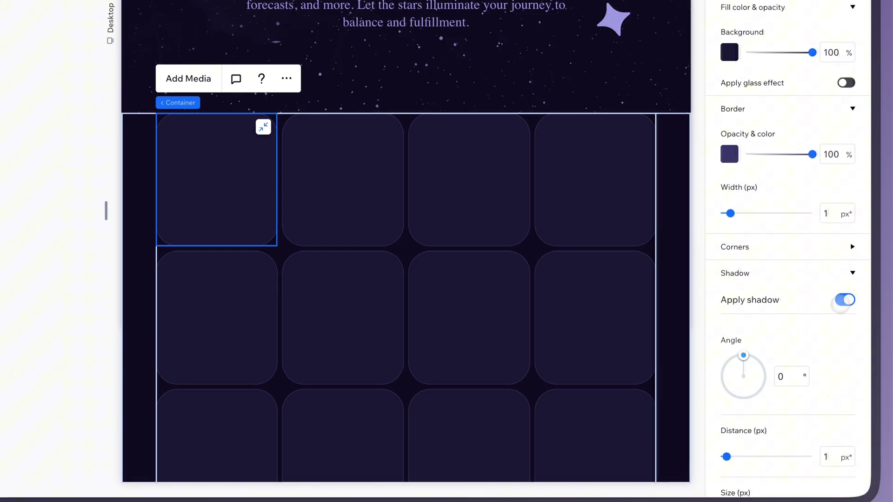
pyautogui.scroll(-2, 780, 356)
pyautogui.write('10')
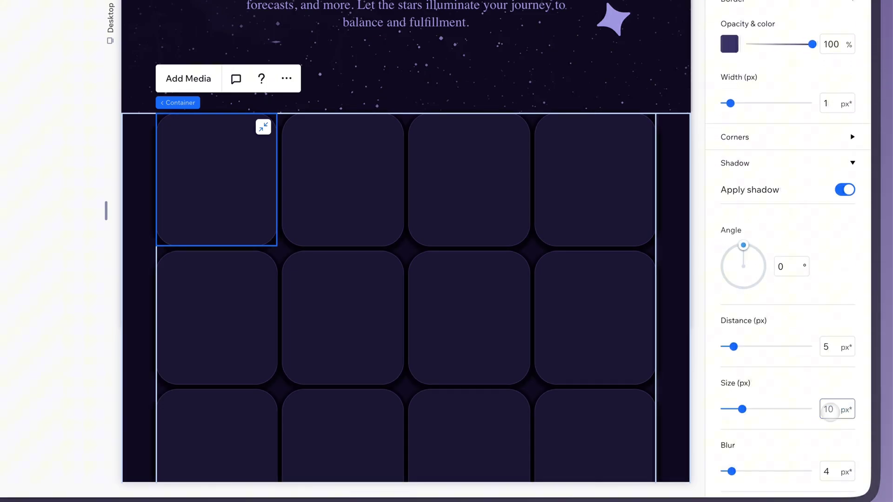
pyautogui.scroll(-2, 809, 396)
pyautogui.click(827, 380)
pyautogui.write('25')
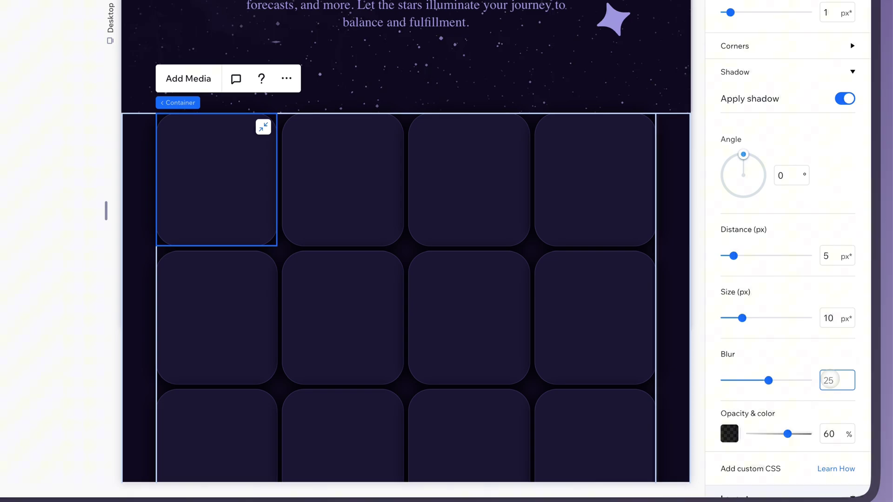
pyautogui.scroll(-2, 791, 345)
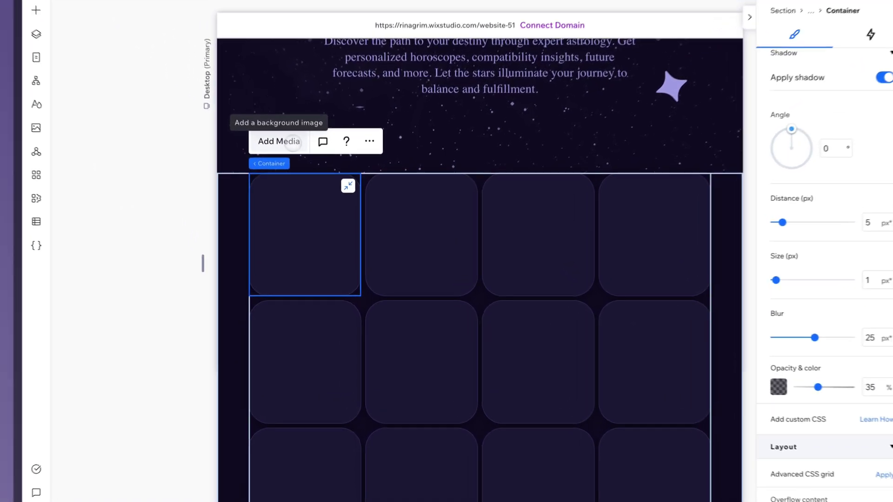
# Add the Aries-sign illustration to the first card and Leo-sign to its card.
pyautogui.click(306, 175)
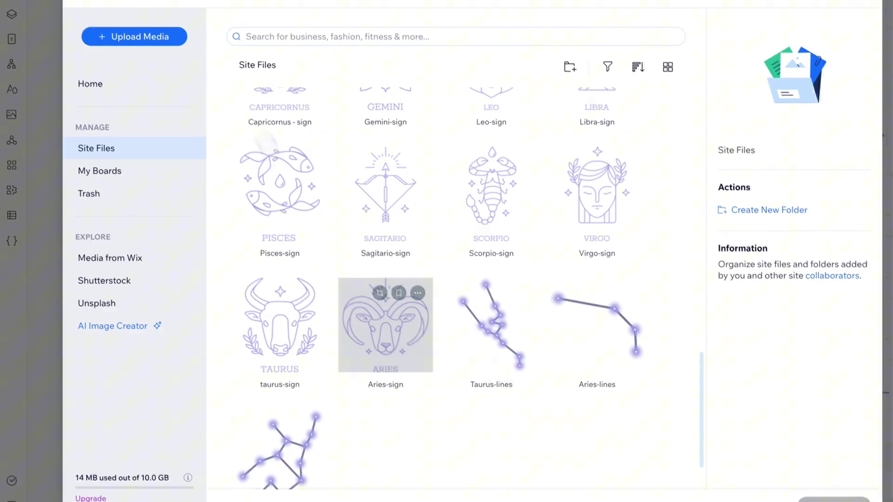
pyautogui.click(349, 270)
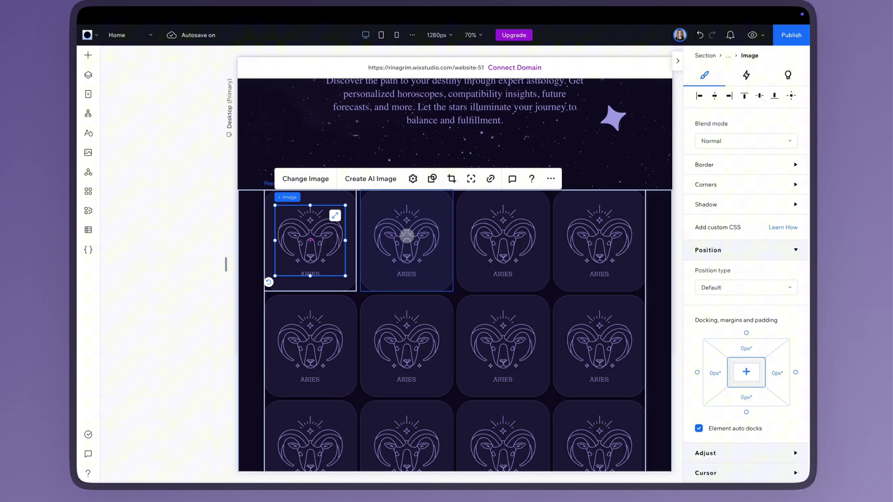
pyautogui.click(418, 185)
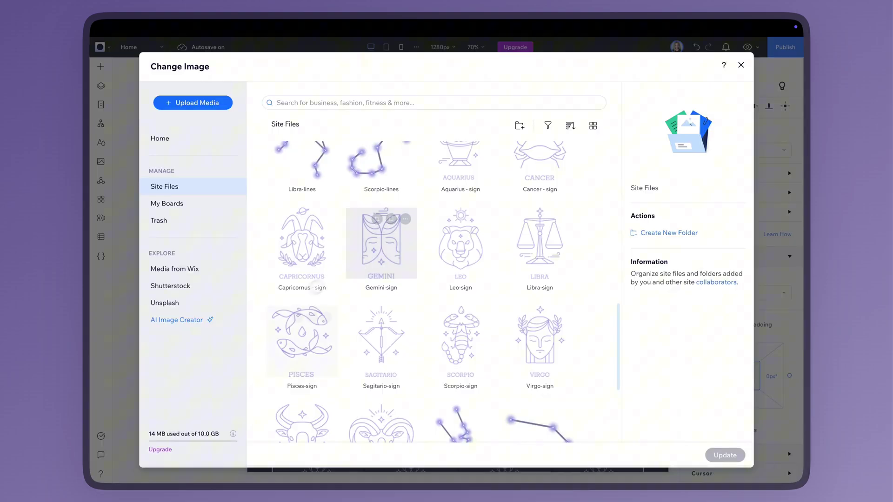
pyautogui.click(460, 246)
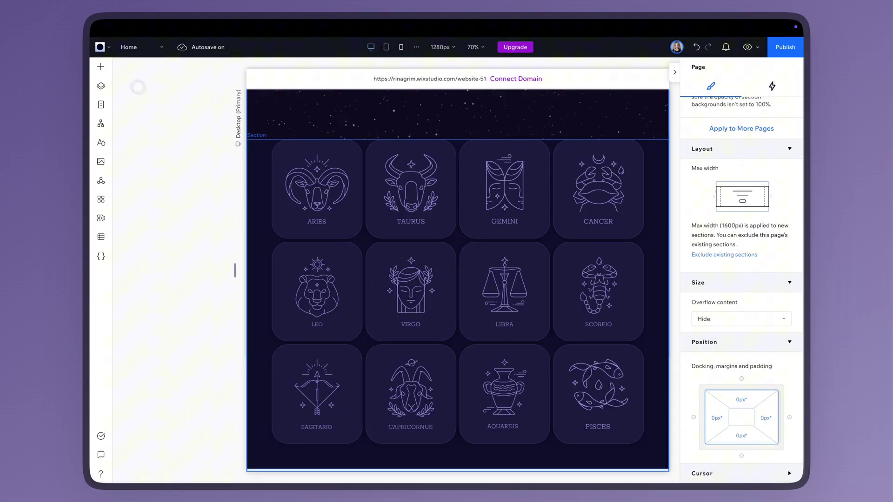
# Put the Aries constellation drawing on the first card, 200 px wide and repositioned.
pyautogui.click(101, 68)
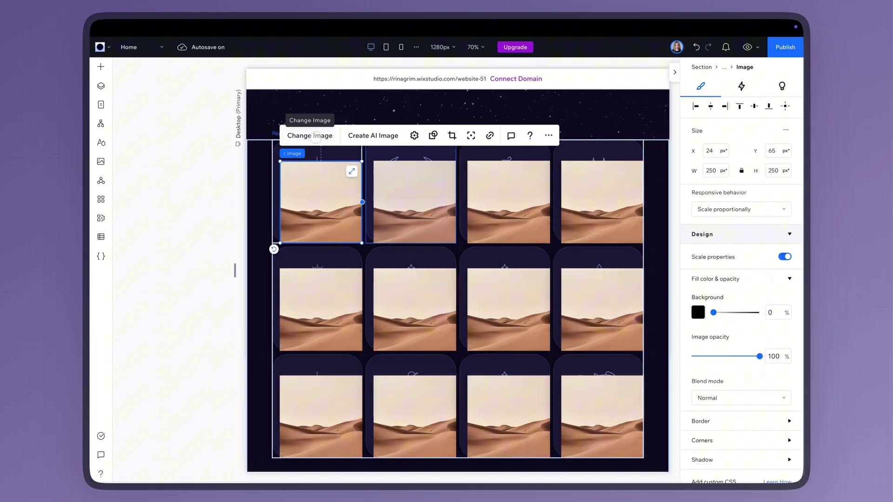
pyautogui.click(316, 137)
pyautogui.click(540, 267)
pyautogui.click(726, 454)
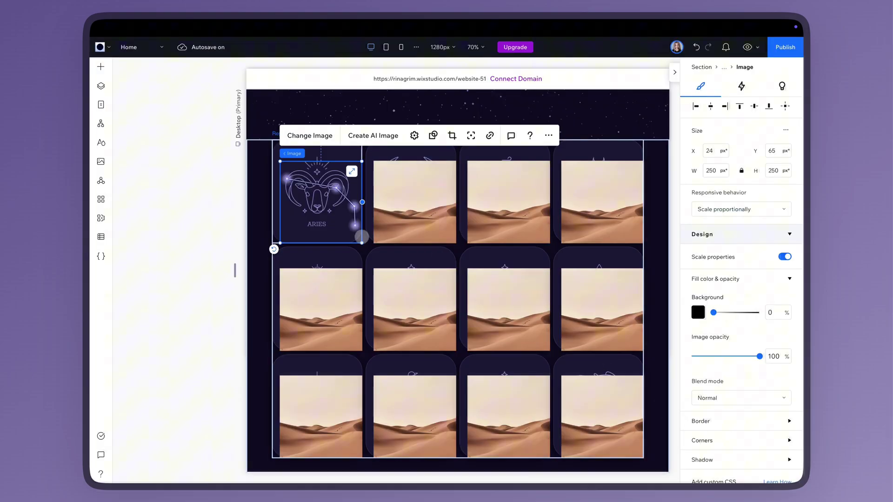
pyautogui.moveTo(362, 236); pyautogui.dragTo(345, 227)
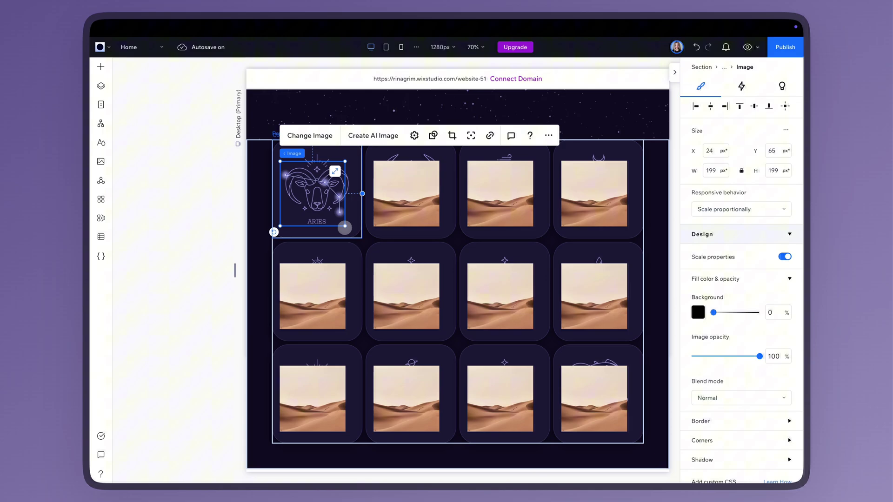
pyautogui.click(711, 106)
pyautogui.click(754, 106)
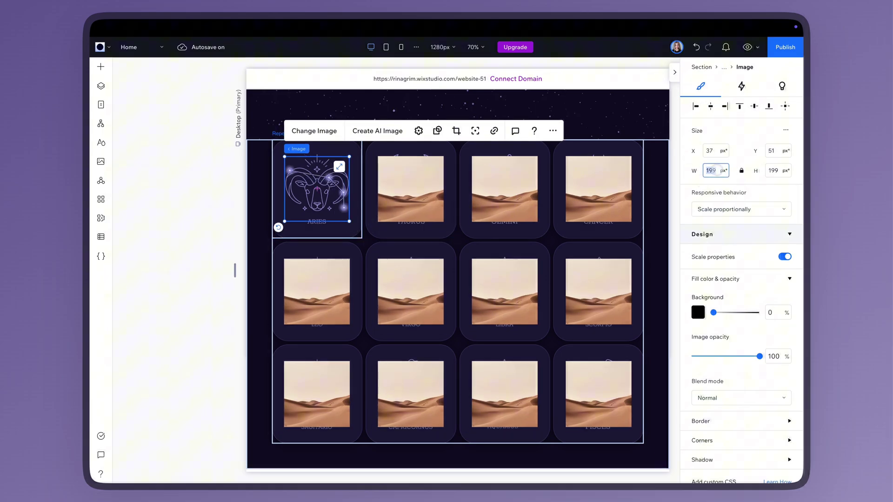
pyautogui.write('200')
pyautogui.press('Return')
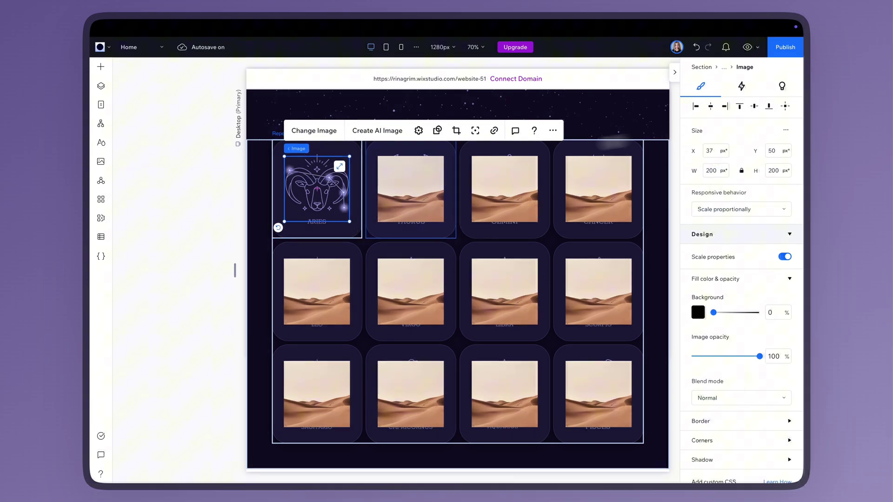
# Swap in the Taurus and Gemini constellation drawings on their cards.
pyautogui.click(411, 188)
pyautogui.click(421, 130)
pyautogui.click(460, 271)
pyautogui.click(723, 455)
pyautogui.click(496, 189)
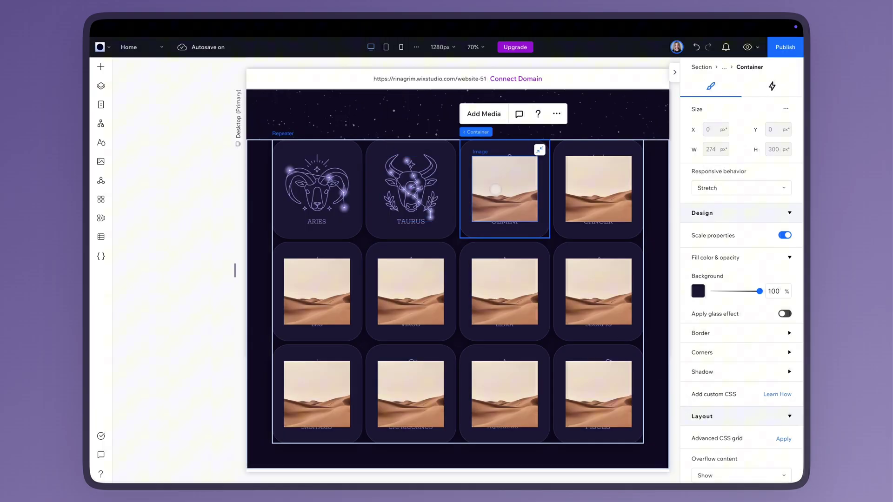
pyautogui.click(289, 131)
pyautogui.click(299, 211)
pyautogui.click(723, 455)
pyautogui.click(602, 183)
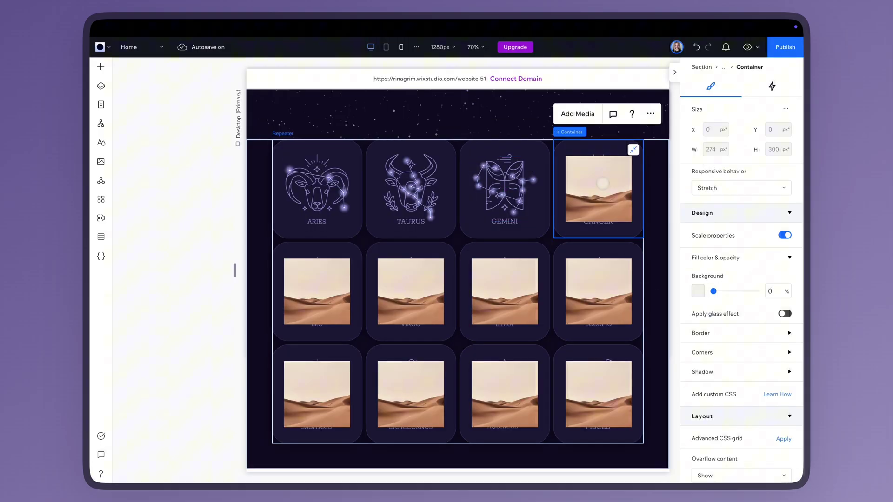
# Apply the Cancer crab and Leo constellation drawings to their cards.
pyautogui.click(369, 130)
pyautogui.click(461, 173)
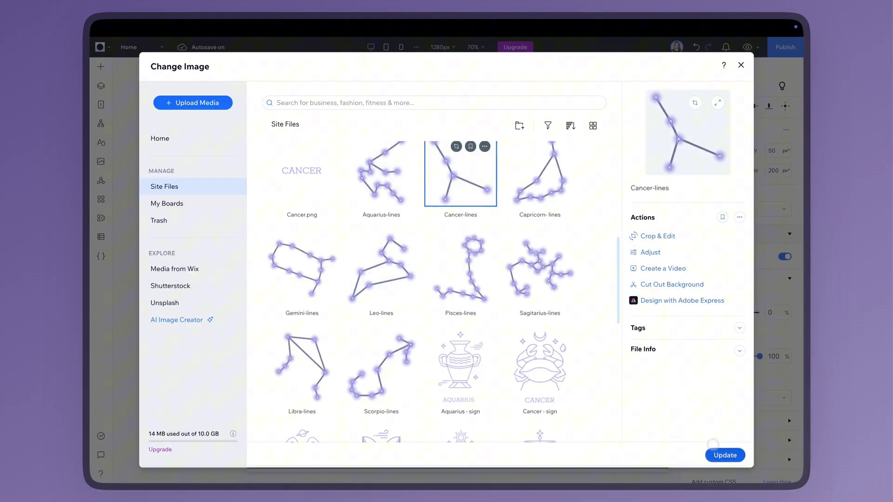
pyautogui.click(723, 455)
pyautogui.click(317, 288)
pyautogui.click(304, 232)
pyautogui.click(381, 253)
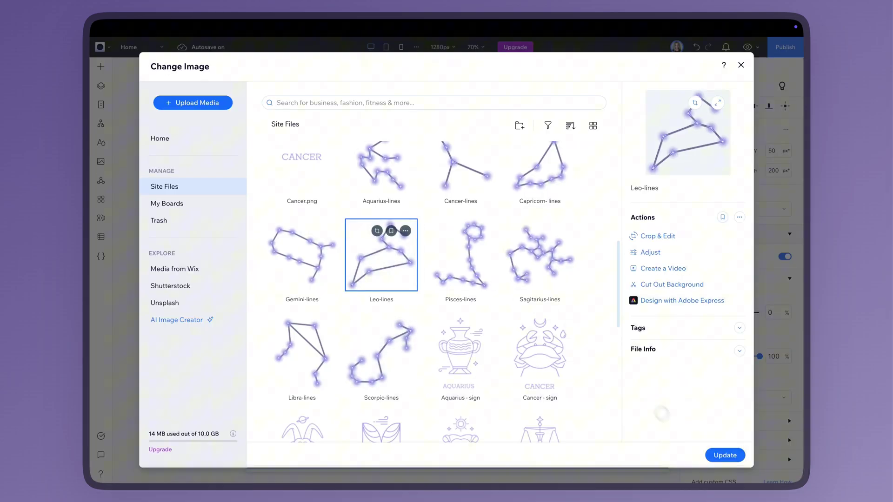
pyautogui.click(723, 454)
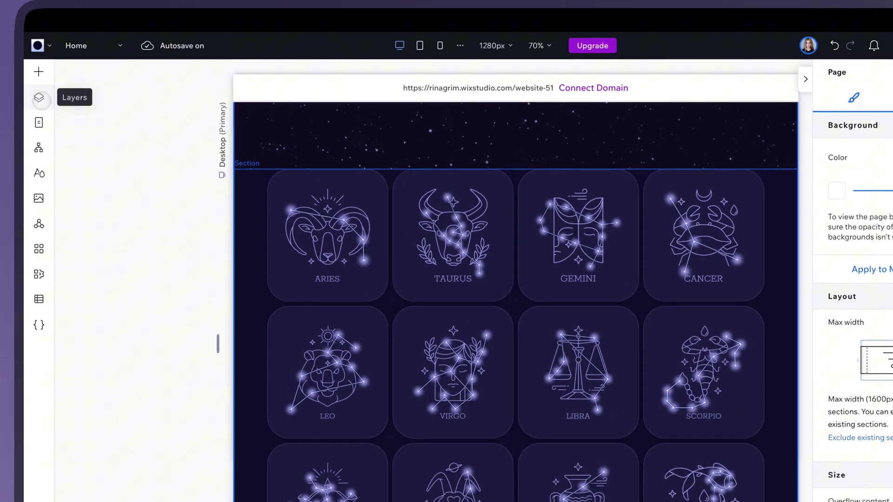
# On the first repeater item, add a hover Fade animation targeting the card container.
pyautogui.click(100, 85)
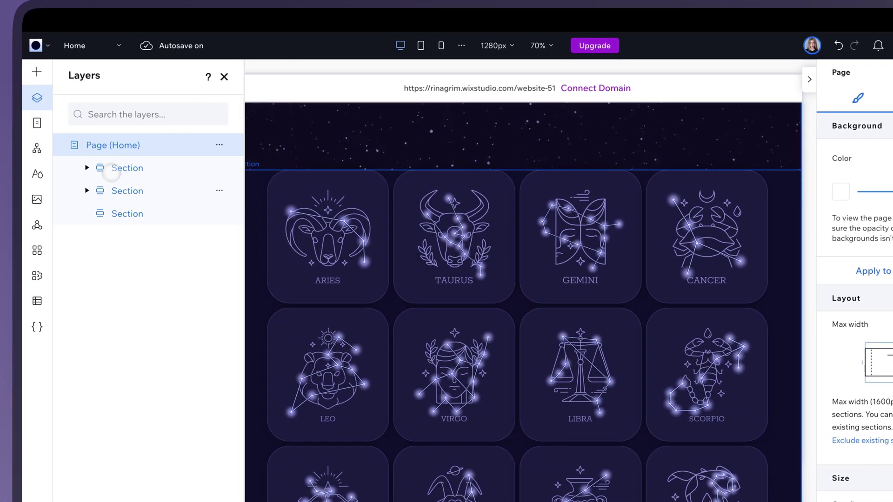
pyautogui.click(99, 214)
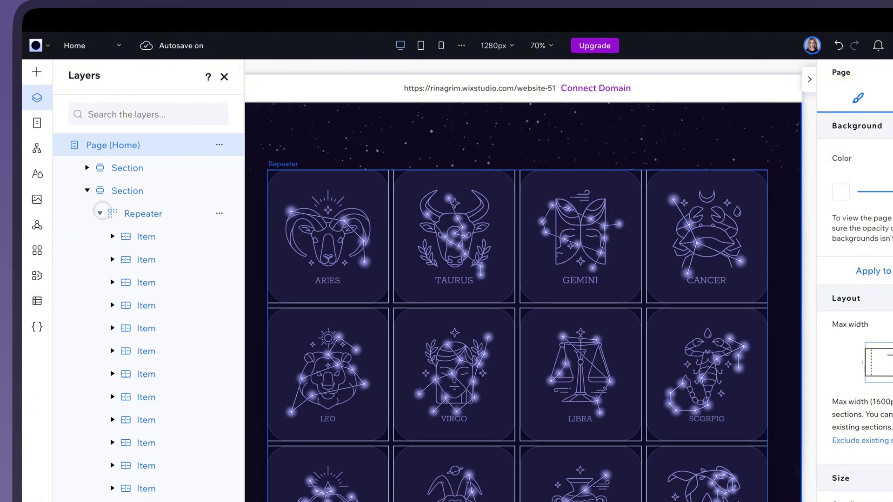
pyautogui.click(142, 235)
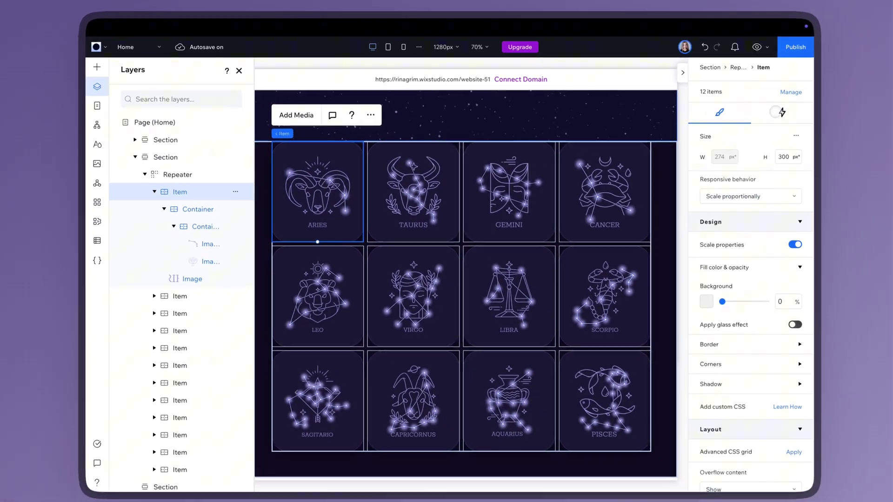
pyautogui.click(771, 111)
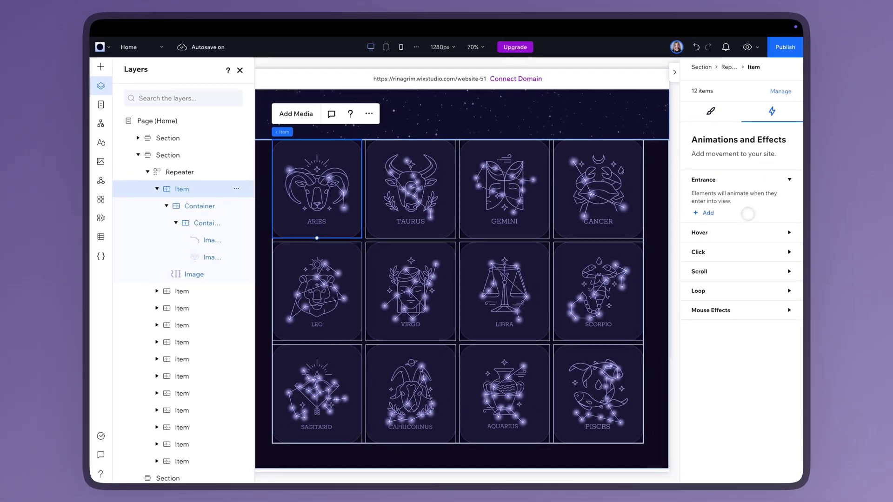
pyautogui.click(702, 234)
pyautogui.click(706, 266)
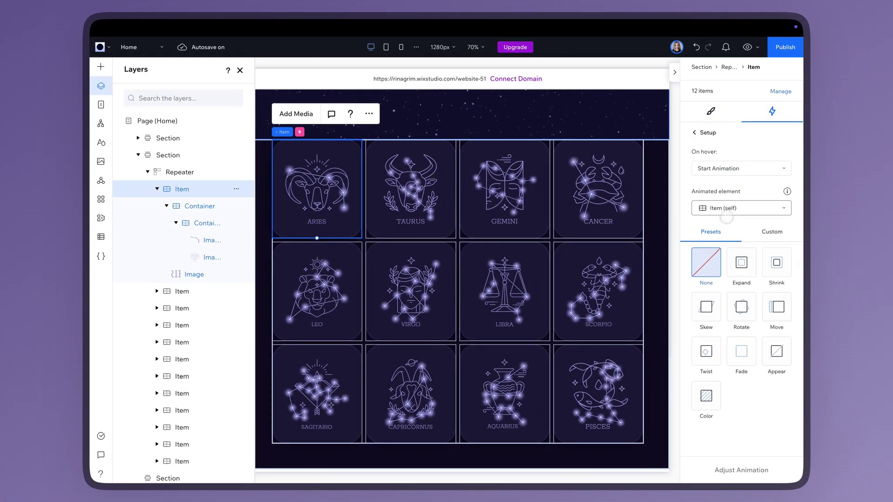
pyautogui.click(728, 210)
pyautogui.click(741, 300)
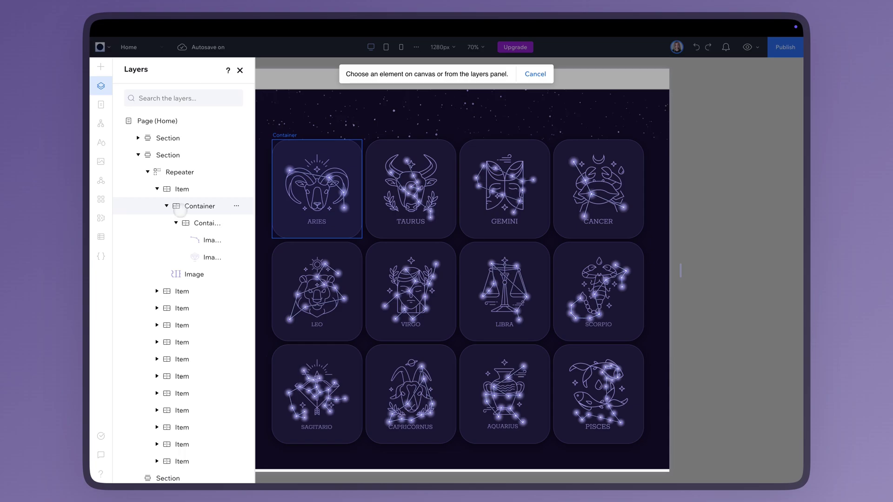
pyautogui.click(200, 206)
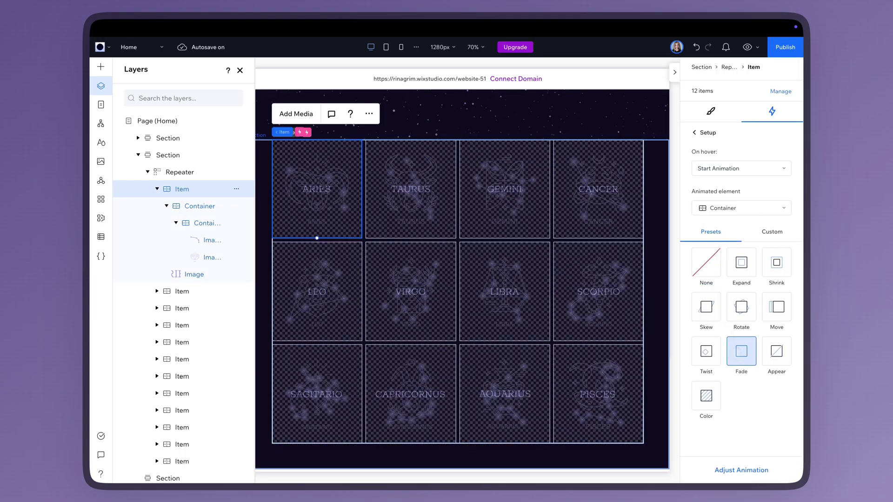
# Add a hover Shrink animation that scales one card image to 75%.
pyautogui.click(699, 131)
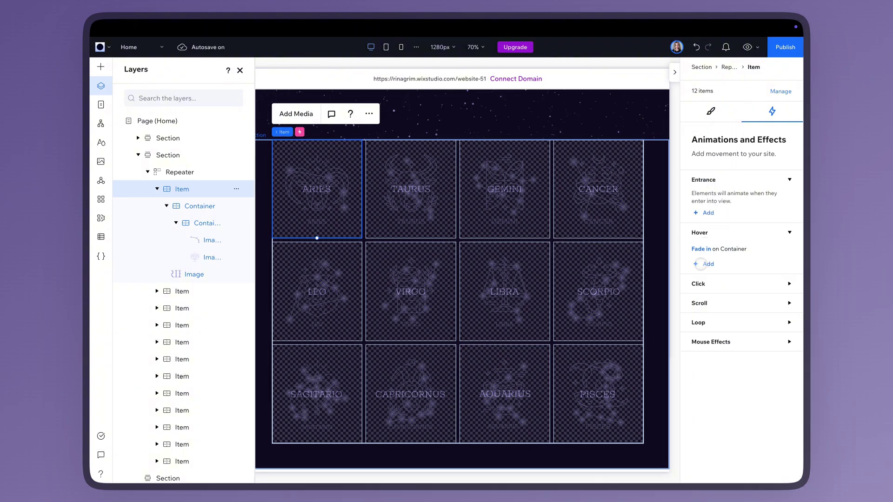
pyautogui.click(701, 263)
pyautogui.click(715, 208)
pyautogui.click(732, 299)
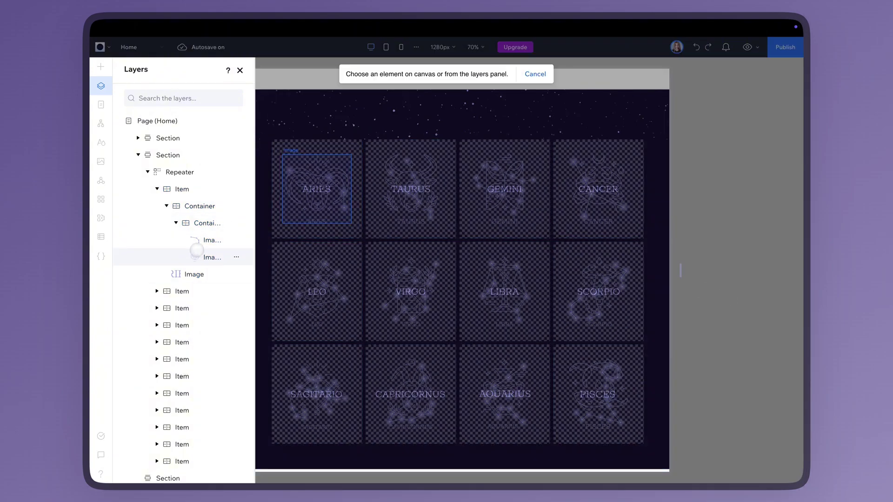
pyautogui.click(197, 252)
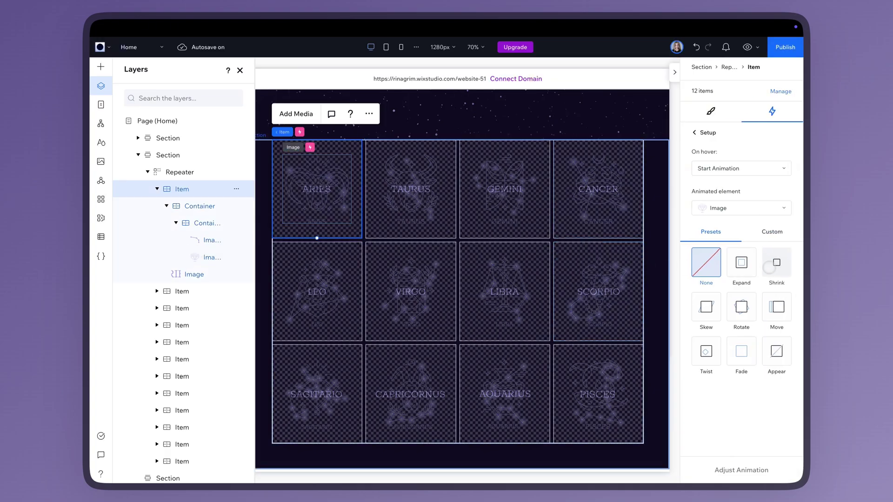
pyautogui.click(728, 469)
pyautogui.write('0.9')
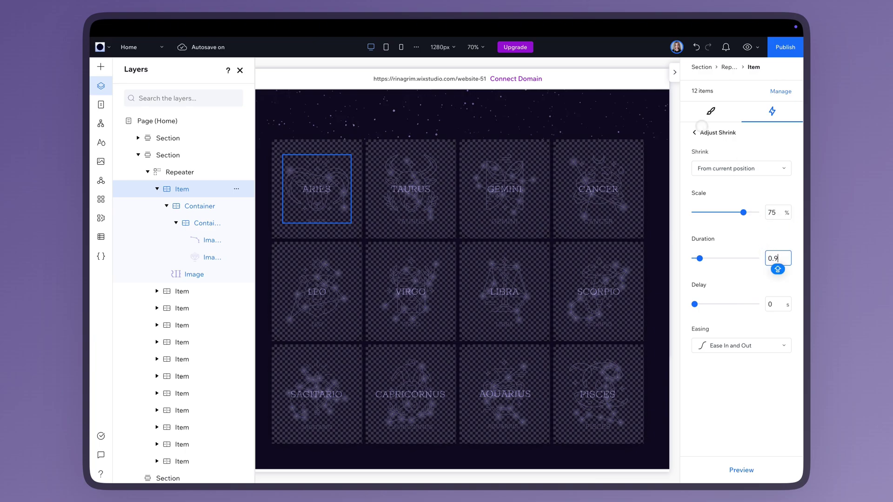
pyautogui.click(695, 133)
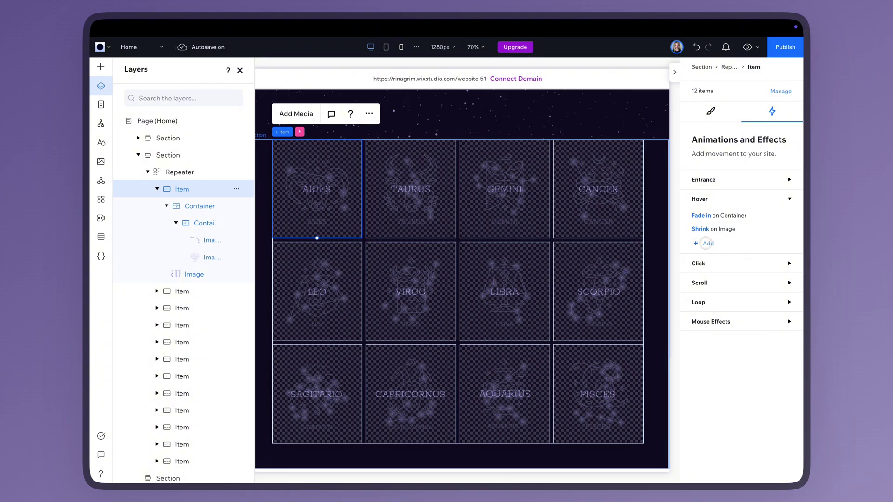
# Add a hover Expand animation bringing the other image in to position from 0% scale.
pyautogui.click(706, 244)
pyautogui.click(716, 207)
pyautogui.click(728, 299)
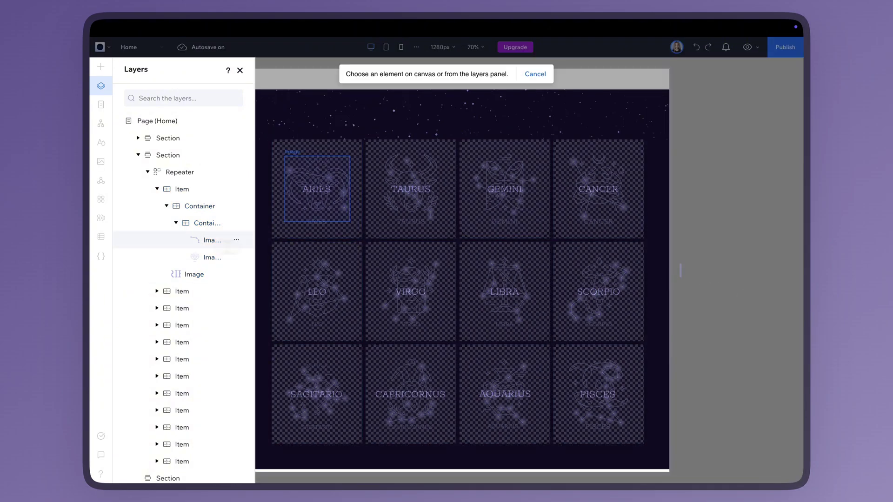
pyautogui.click(199, 238)
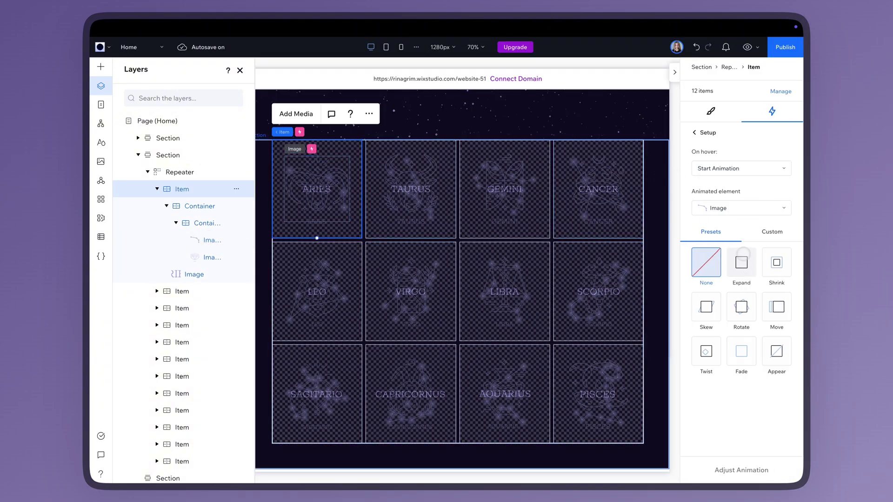
pyautogui.click(744, 469)
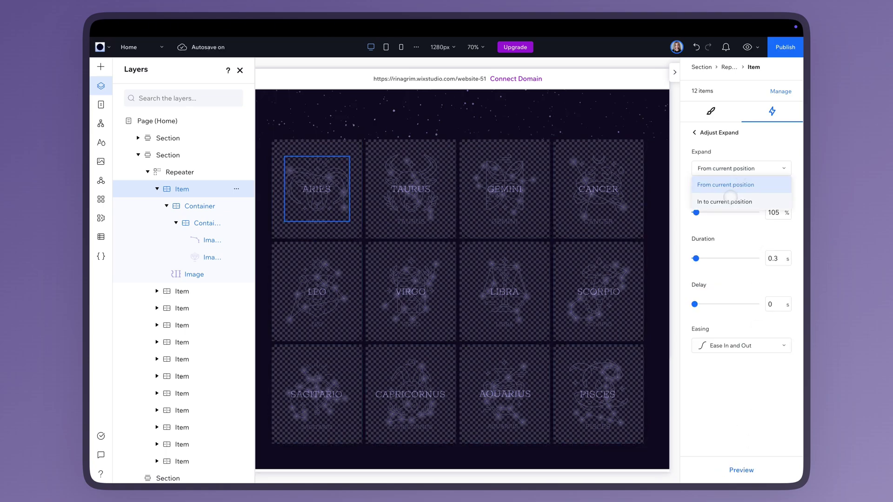
pyautogui.click(726, 201)
pyautogui.click(778, 212)
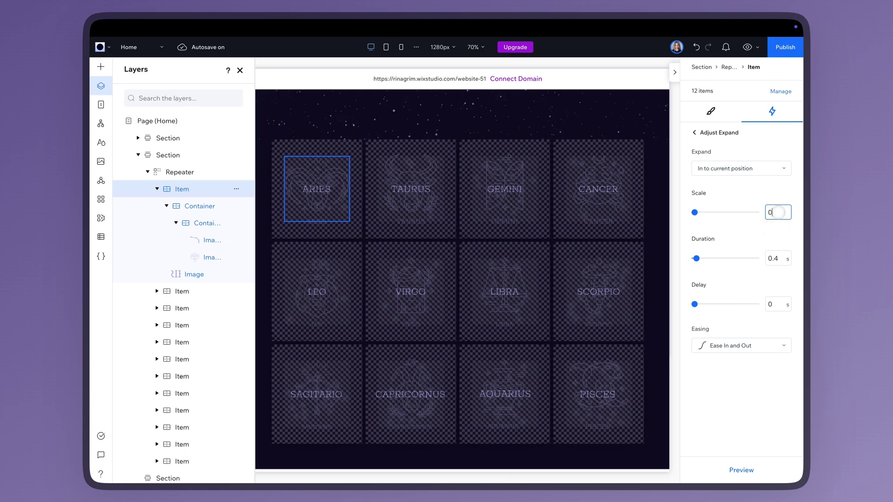
pyautogui.click(777, 258)
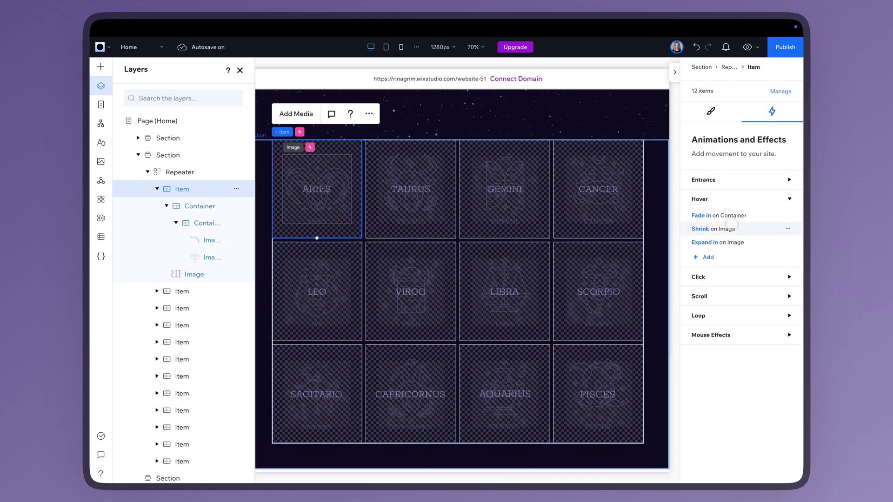
# Add a Tilt 3D mouse effect at a 60 degree angle to the inner card container.
pyautogui.click(208, 223)
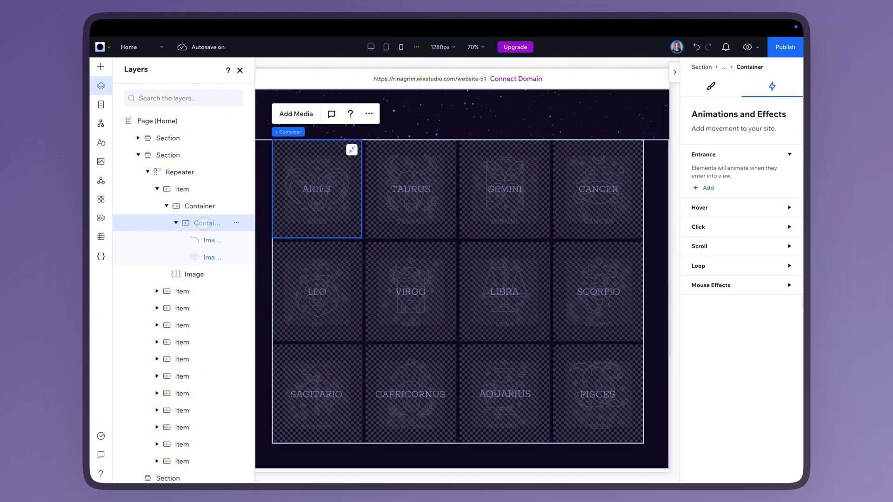
pyautogui.click(710, 285)
pyautogui.click(704, 317)
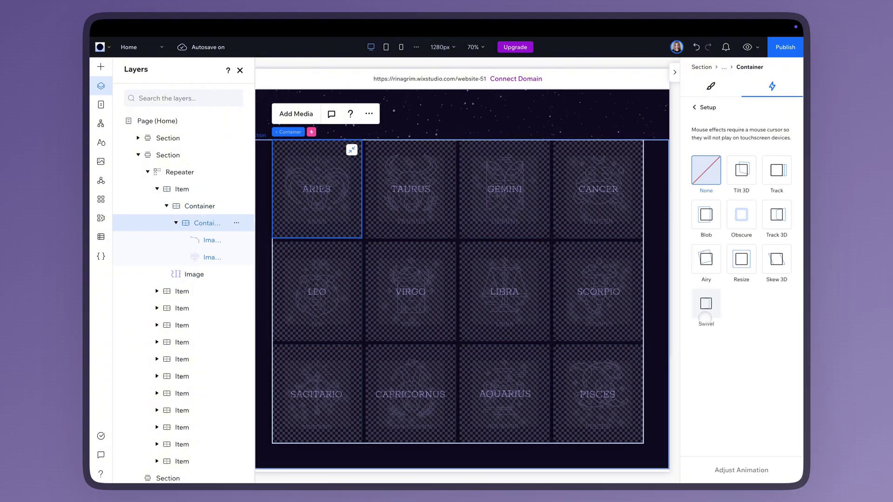
pyautogui.click(741, 177)
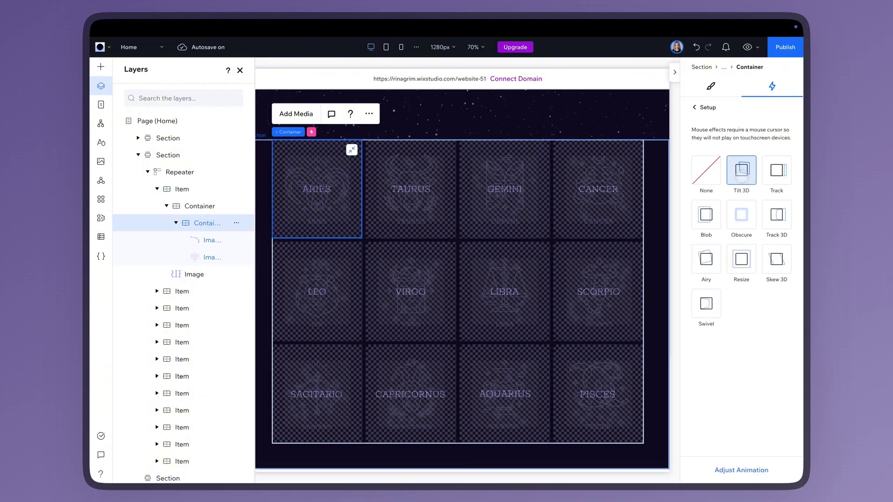
pyautogui.click(725, 470)
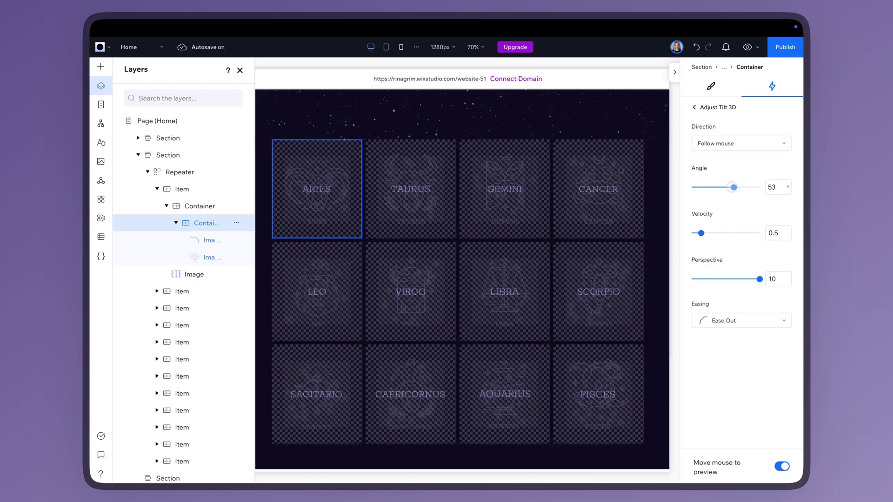
pyautogui.moveTo(736, 187); pyautogui.dragTo(740, 187)
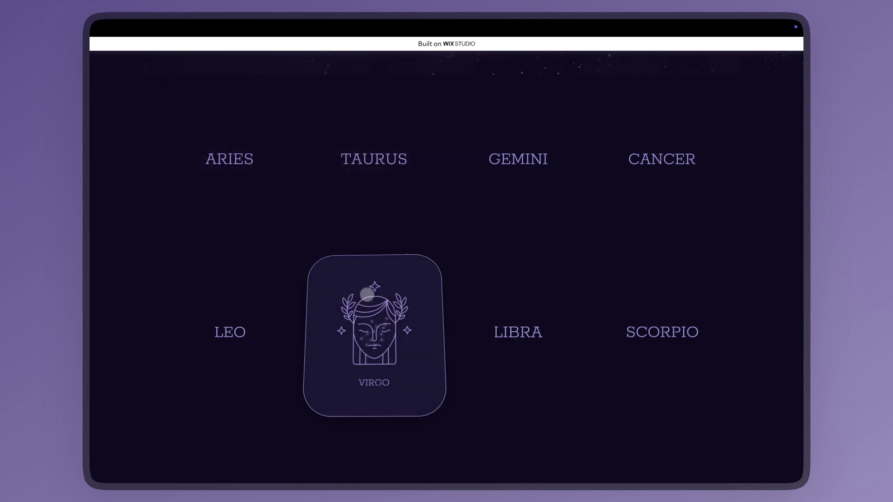
pyautogui.moveTo(518, 333)
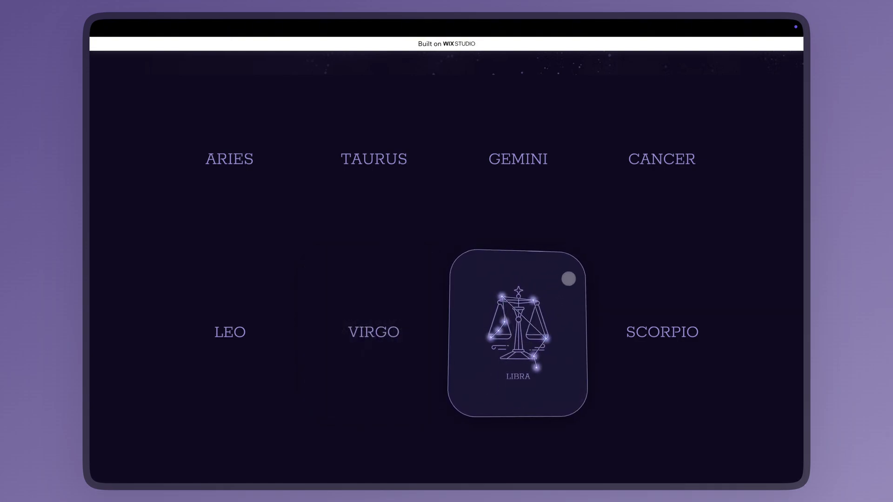
# Scroll the live zodiac grid down to test hover reveals on the bottom row, including Aquarius.
pyautogui.scroll(-3, 549, 374)
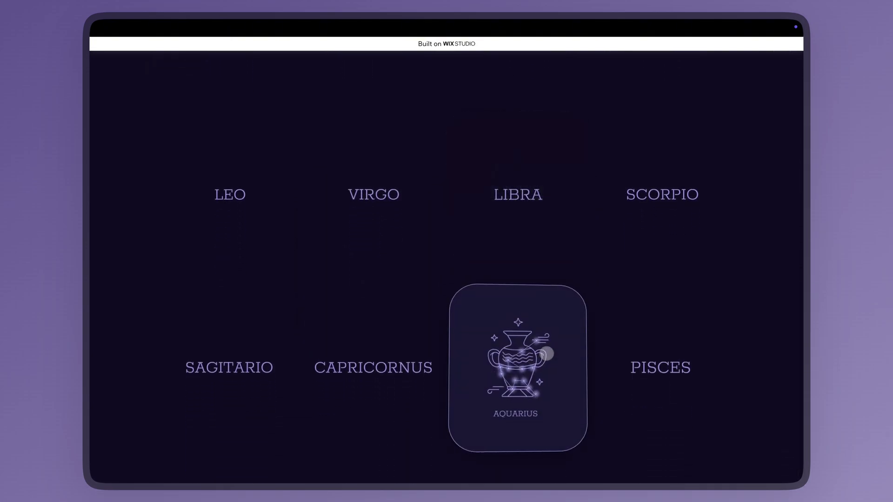